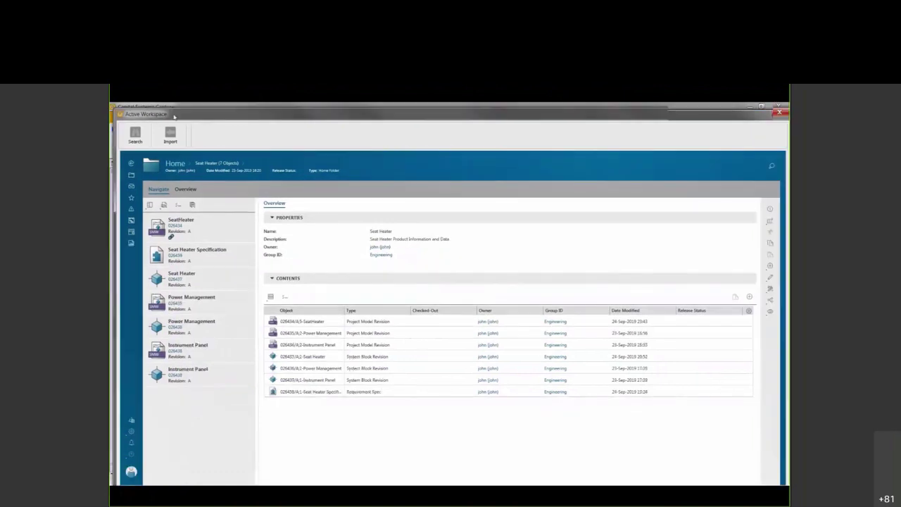
Review the Seat Heater system block's [PAB] System Overview diagram, enlarging its preview and restoring the normal view
left_click(197, 272)
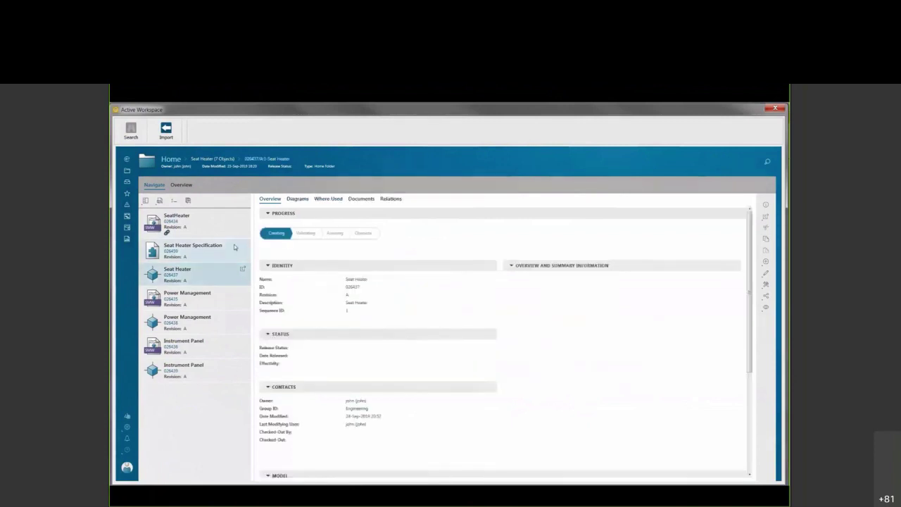
left_click(297, 201)
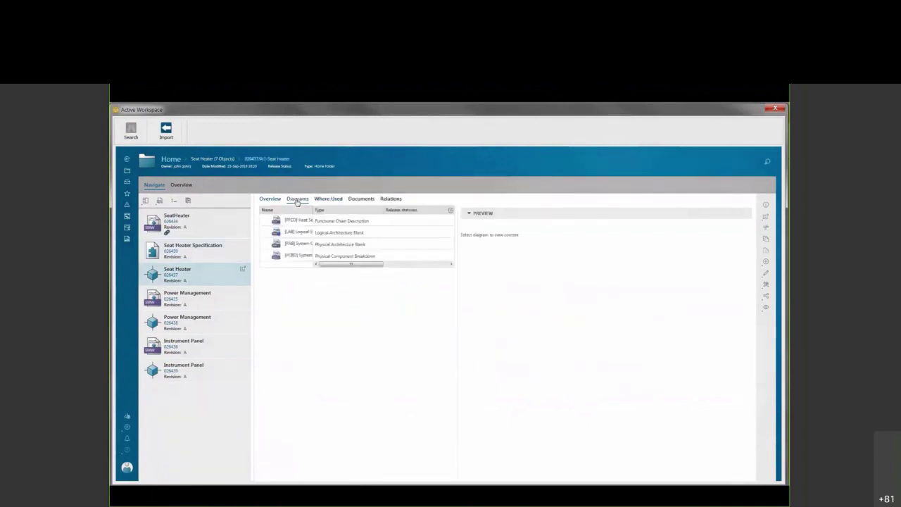
left_click(295, 248)
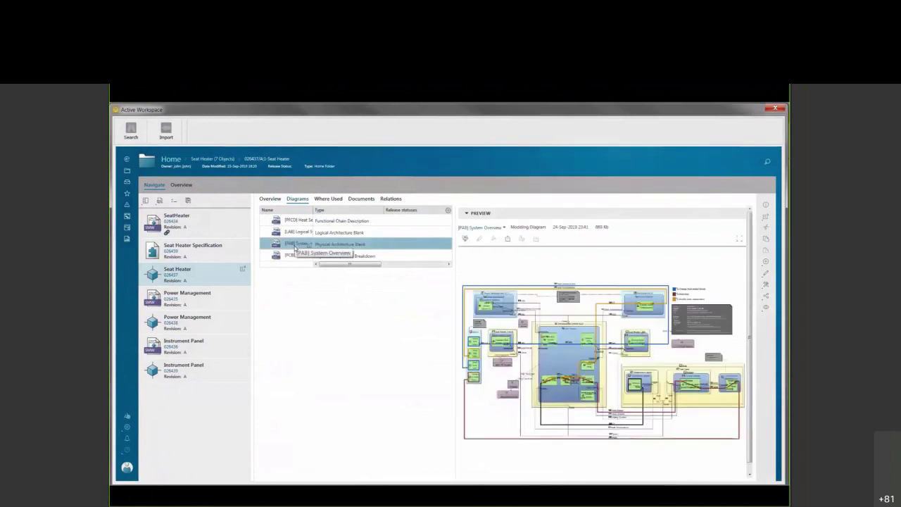
left_click(740, 242)
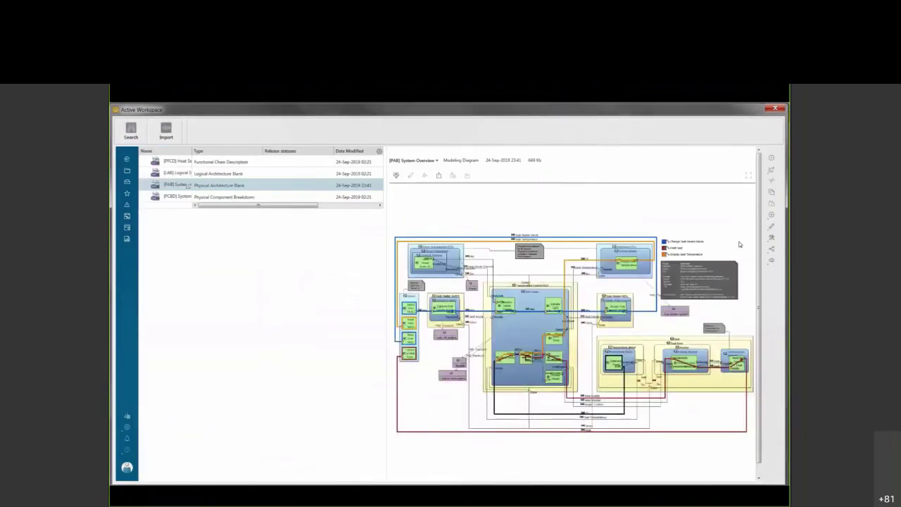
left_click(751, 177)
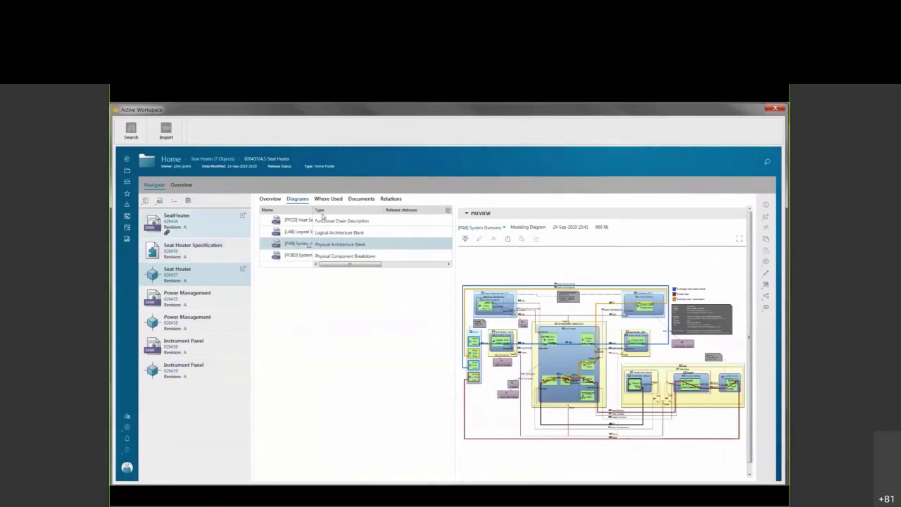
Examine the Seat Heater block's relations, expanding the SeatHeater model's outgoing relations and all incoming relations in a Top-to-Bottom layout
left_click(392, 200)
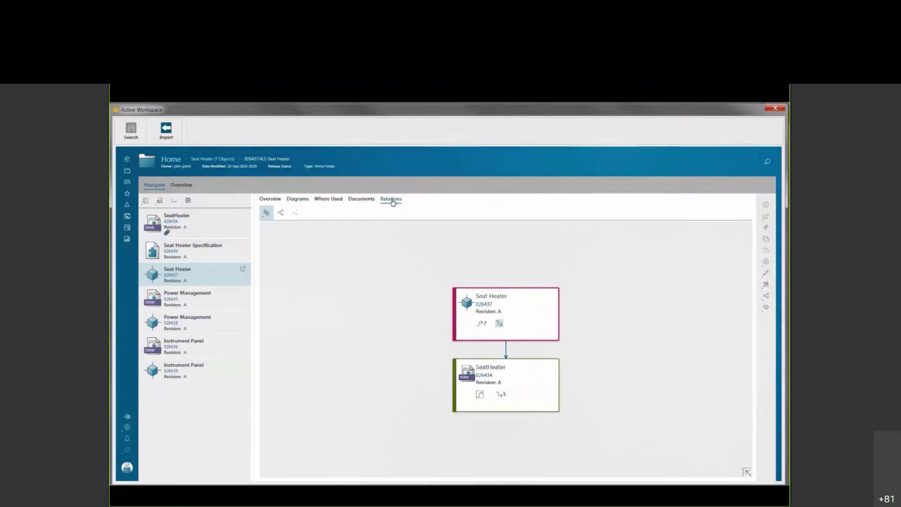
left_click(486, 310)
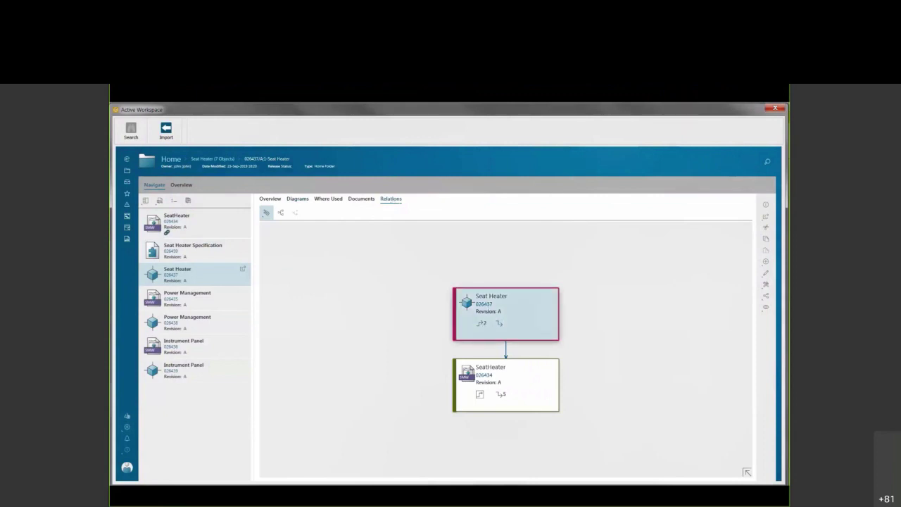
left_click(501, 395)
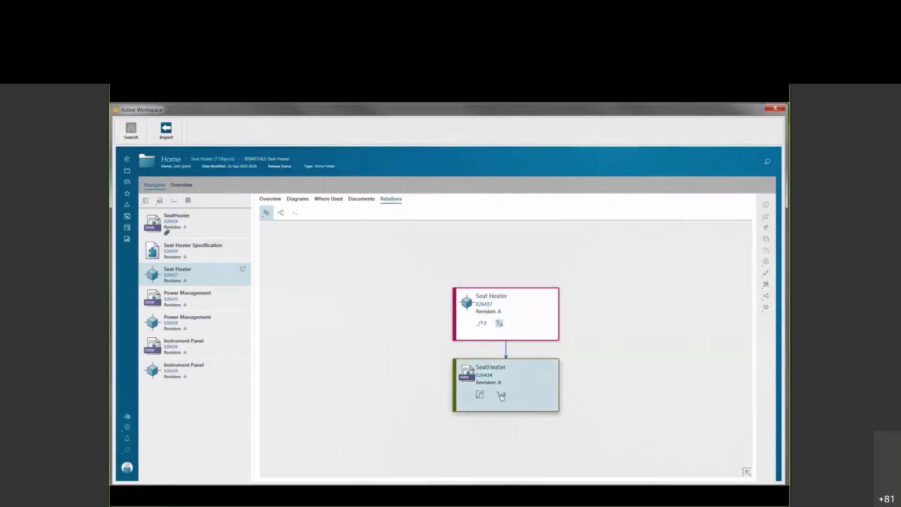
left_click(501, 395)
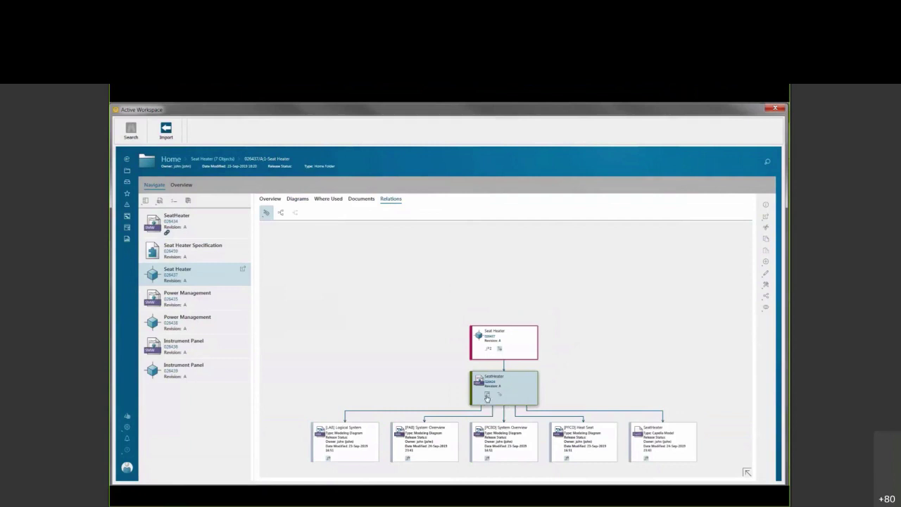
mouse_move(487, 398)
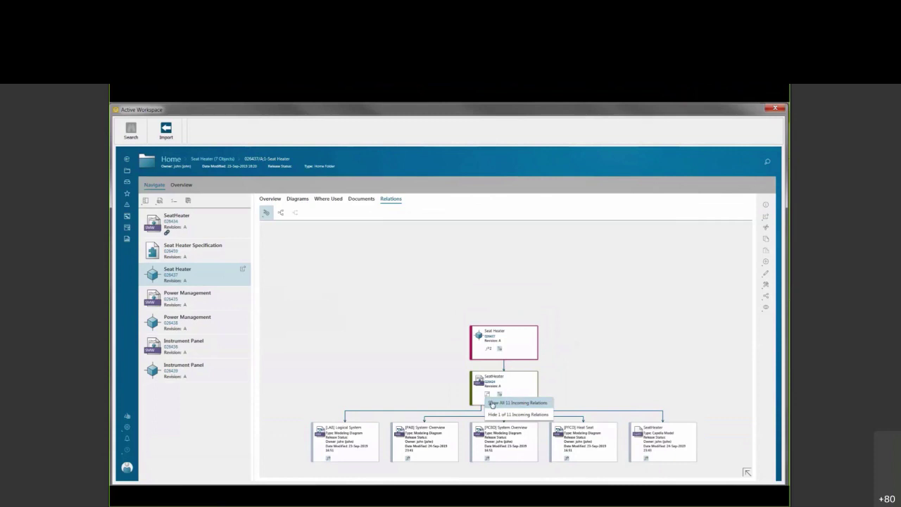
left_click(492, 405)
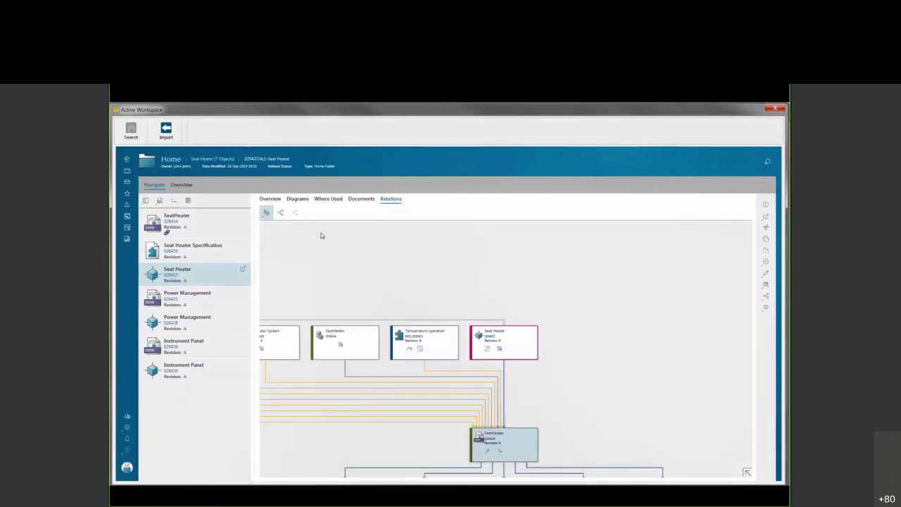
left_click(267, 213)
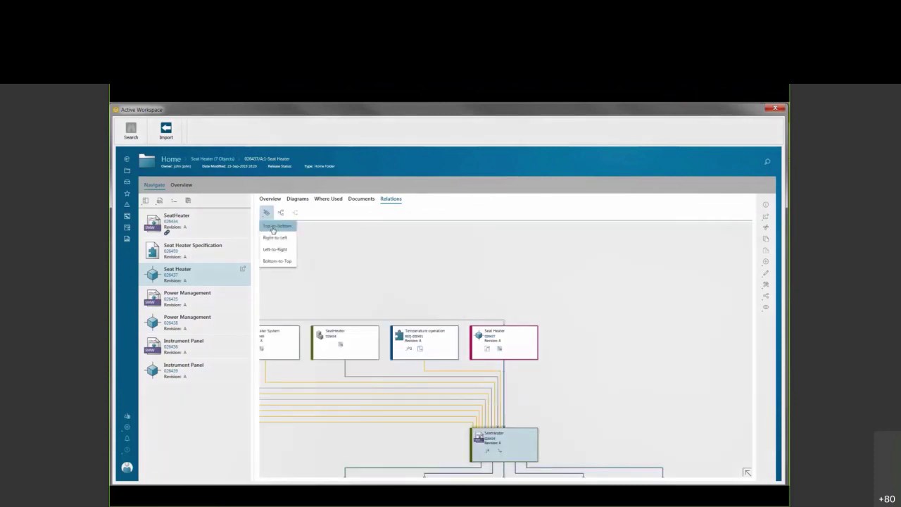
left_click(274, 231)
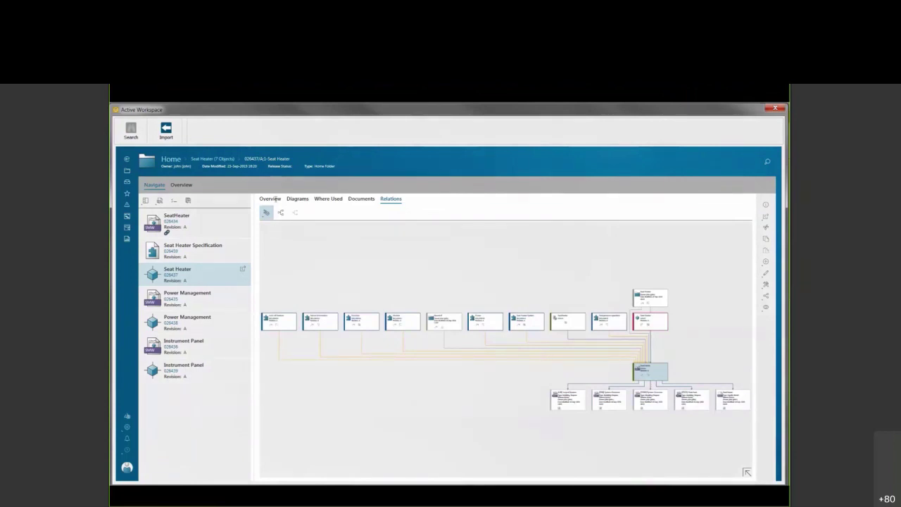
Import the Seat Heater system block into Capital Systems Capture, enlarge the [PAB] System Overview diagram and expand the design's Functions
left_click(275, 200)
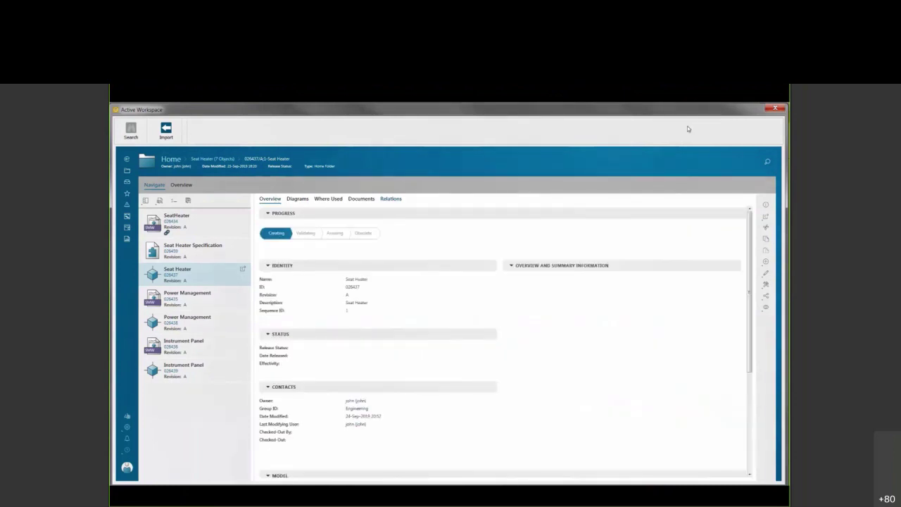
left_click(774, 108)
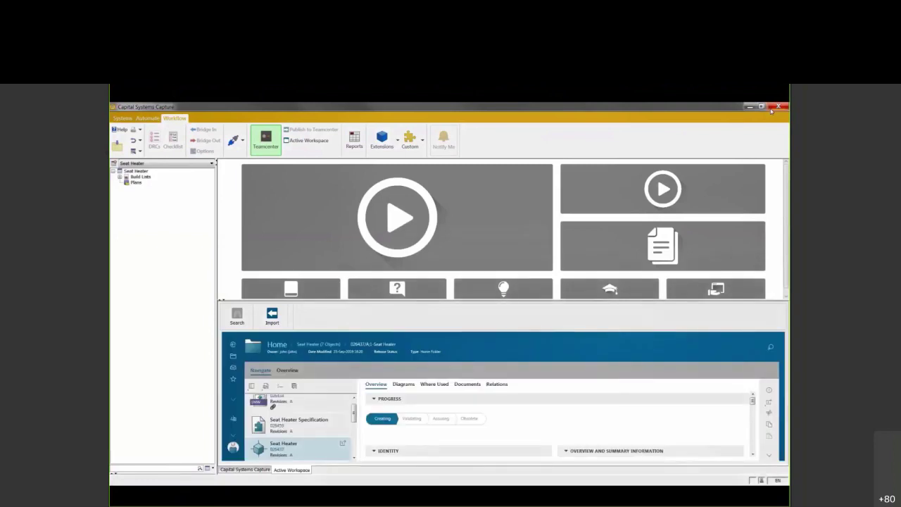
left_click(272, 317)
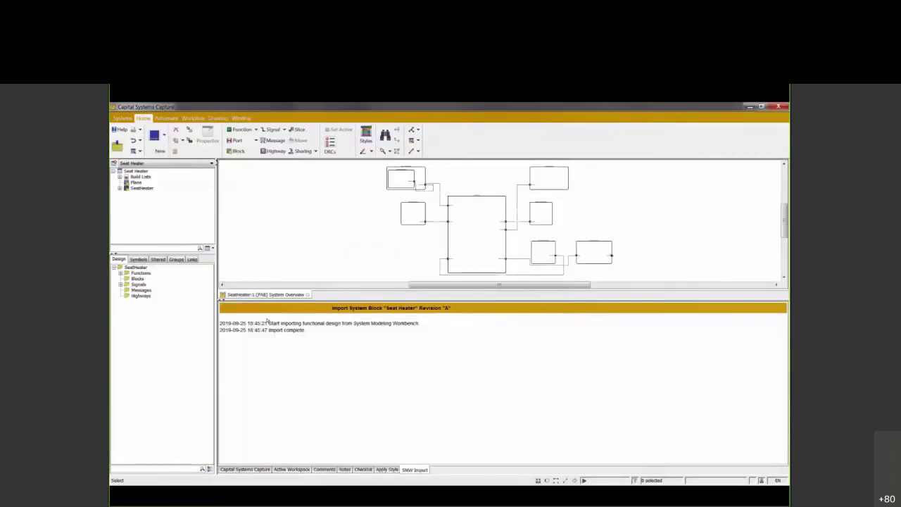
double_click(233, 297)
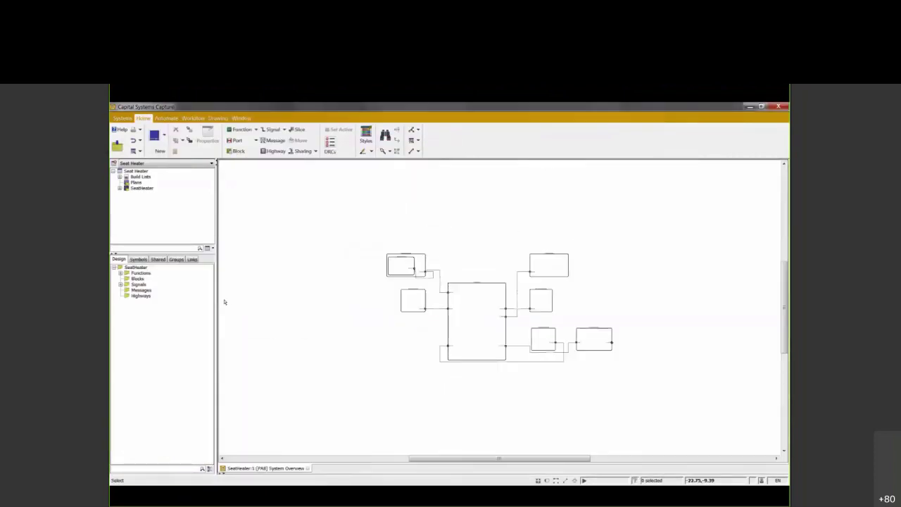
left_click(412, 141)
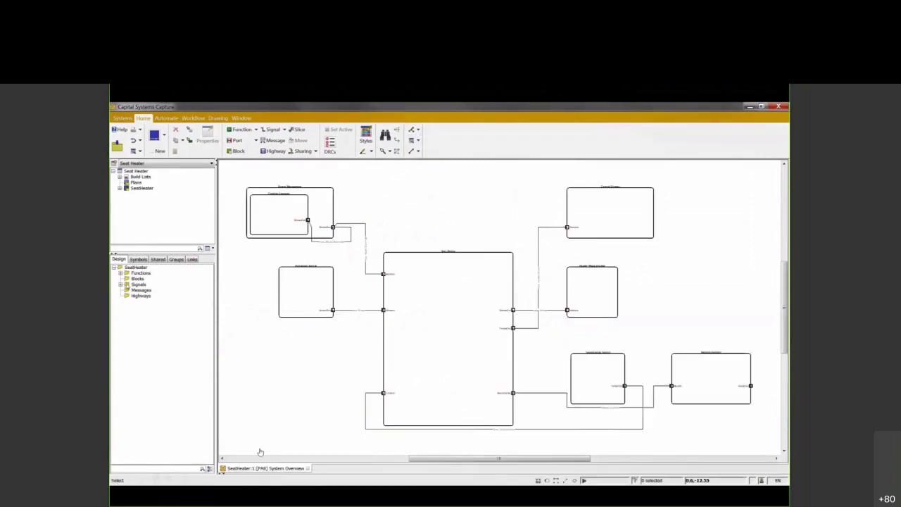
left_click(121, 273)
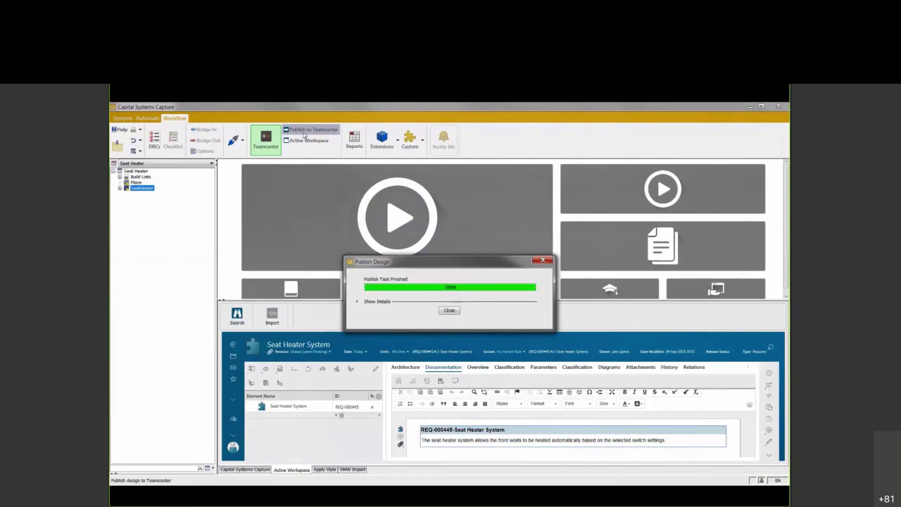
Dismiss the Publish Design dialog and bring up the published SeatHeater design in a separate Active Workspace window
left_click(448, 312)
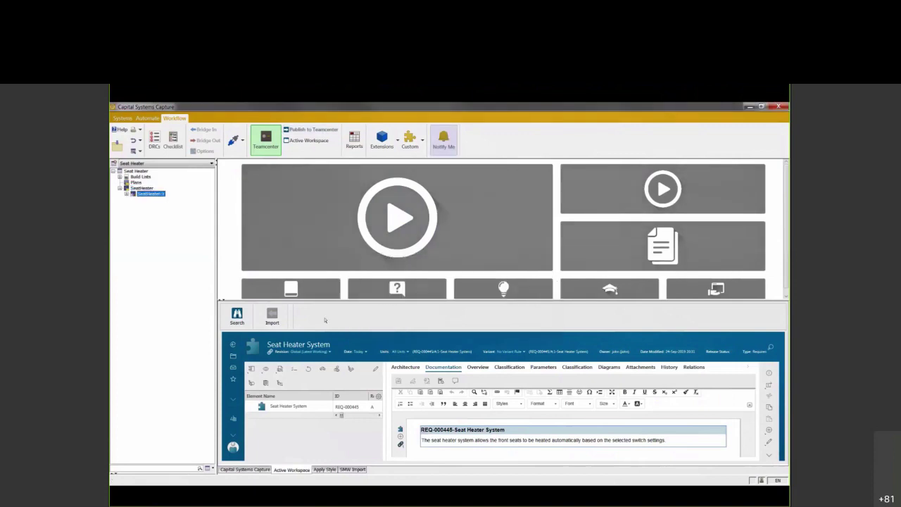
left_click(159, 199)
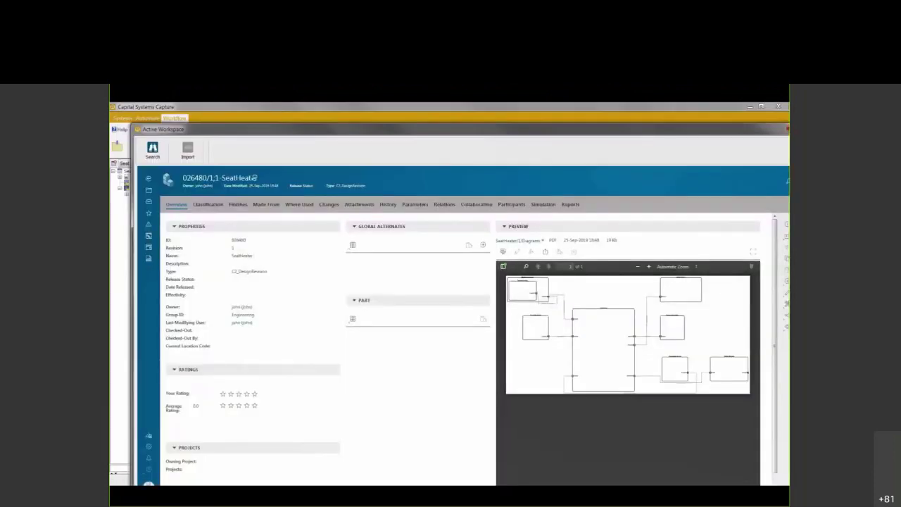
left_click_drag(226, 132, 205, 114)
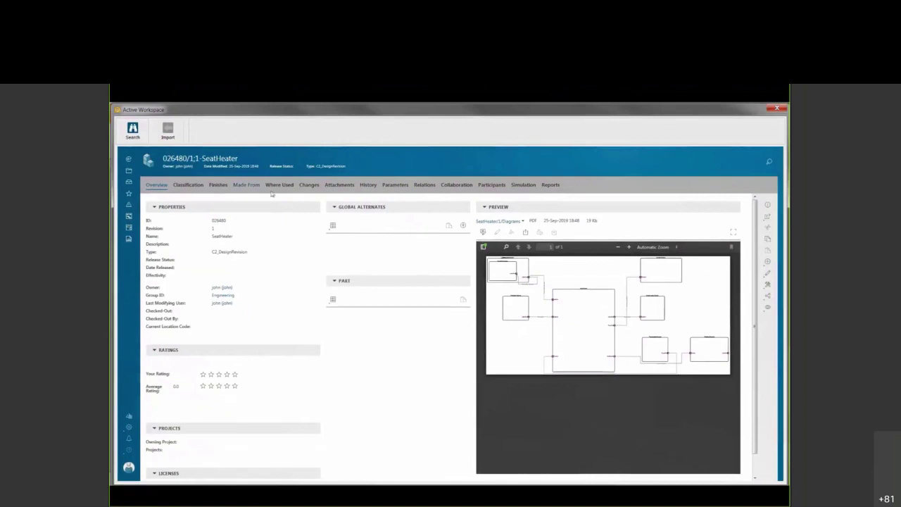
Trace the published SeatHeater design's relations through the Seat Heater block to the SeatHeater project model's diagrams, with object information shown
left_click(416, 186)
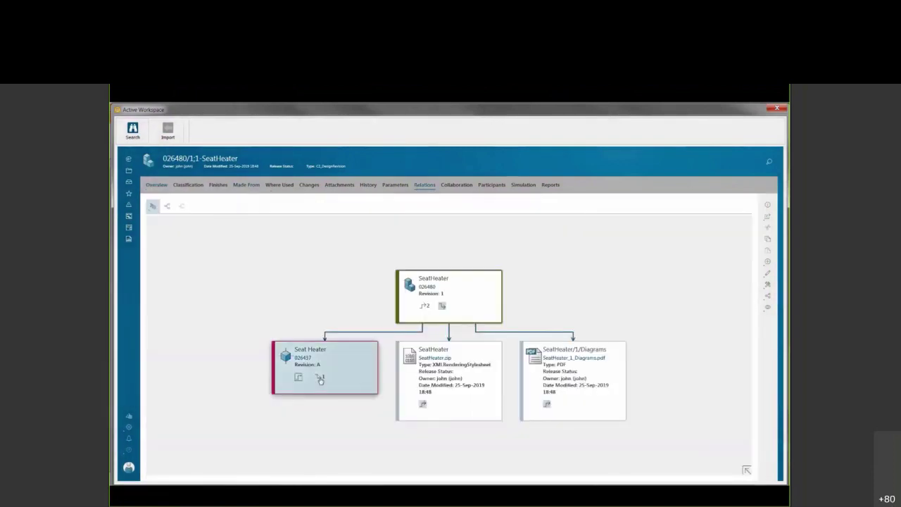
left_click(320, 378)
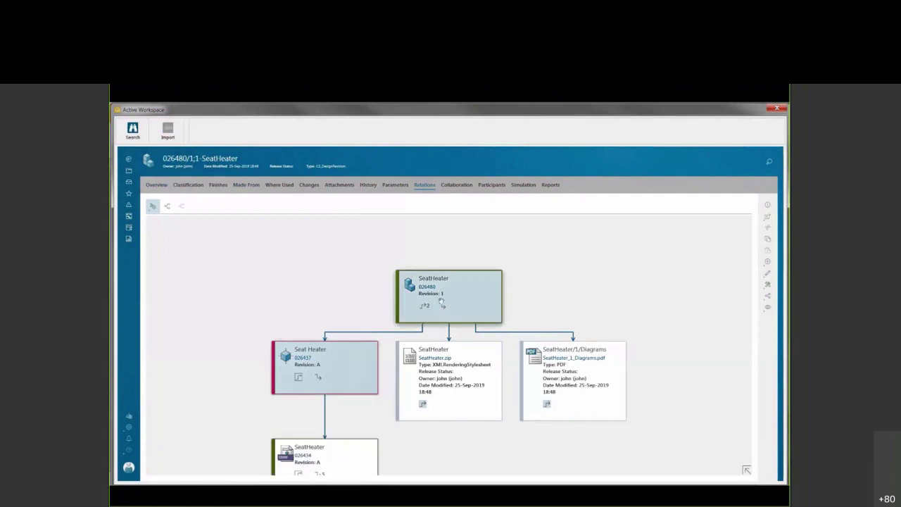
left_click(768, 206)
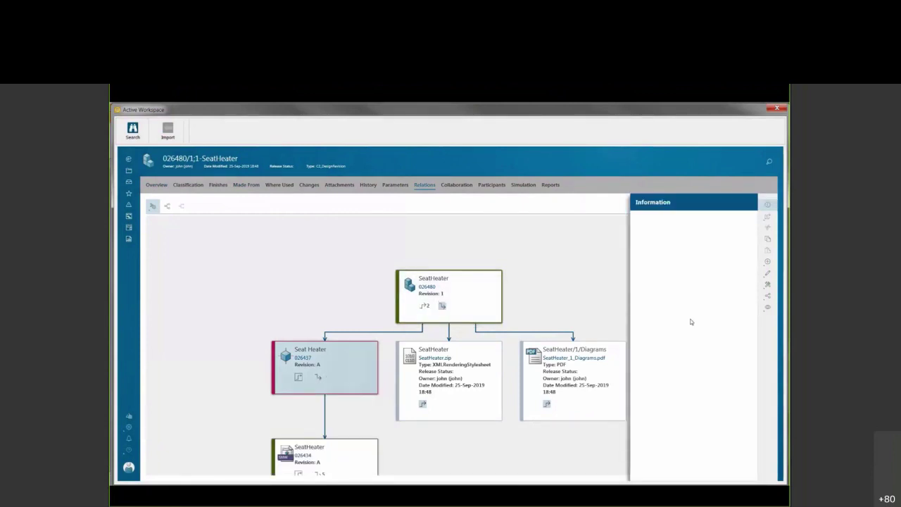
left_click(468, 307)
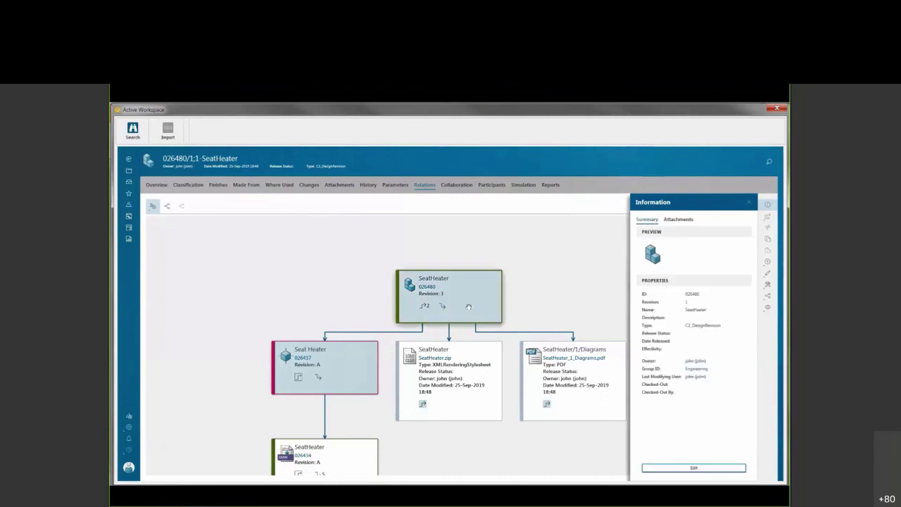
left_click(354, 362)
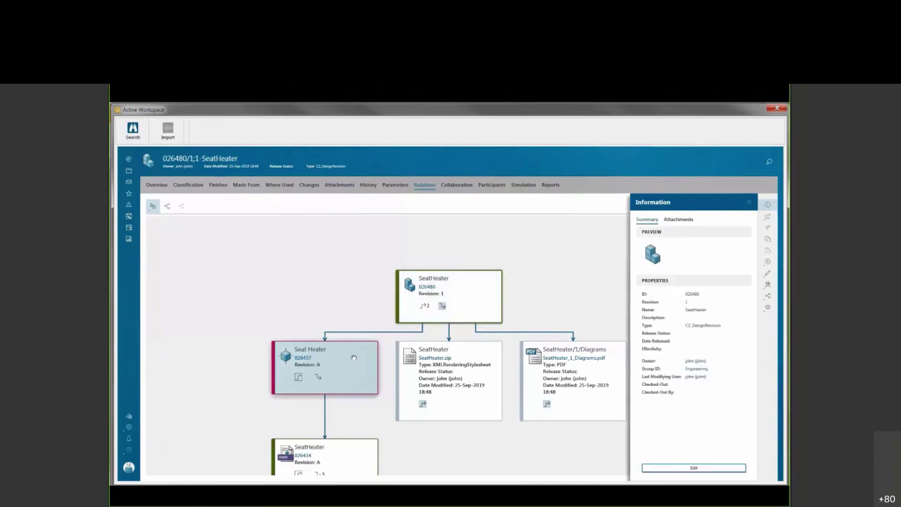
left_click(351, 463)
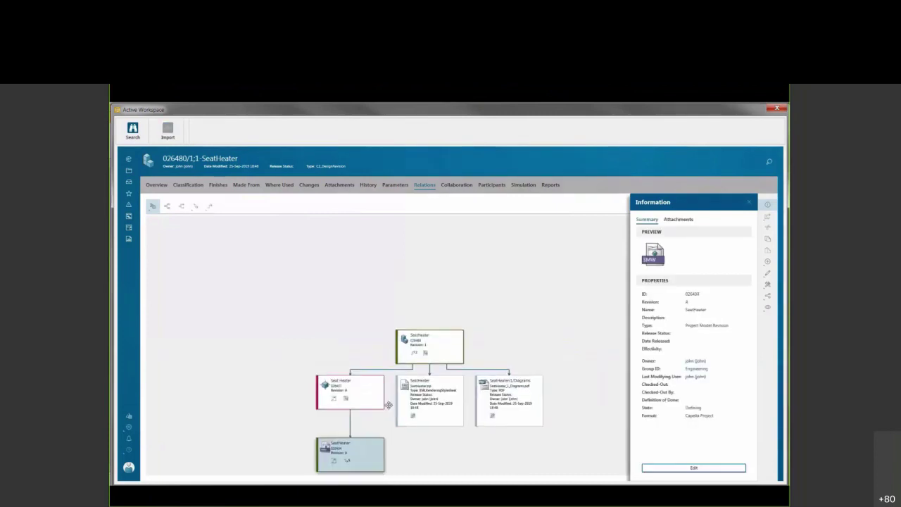
left_click(339, 348)
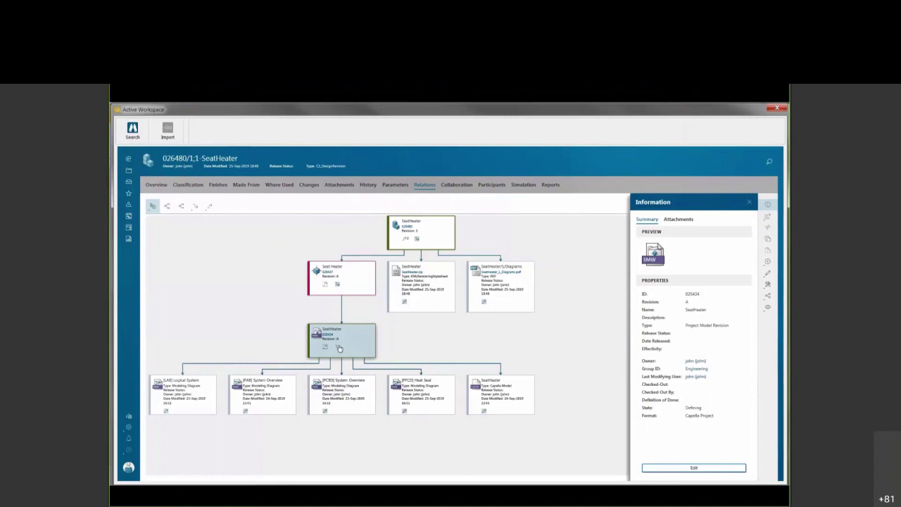
mouse_move(529, 429)
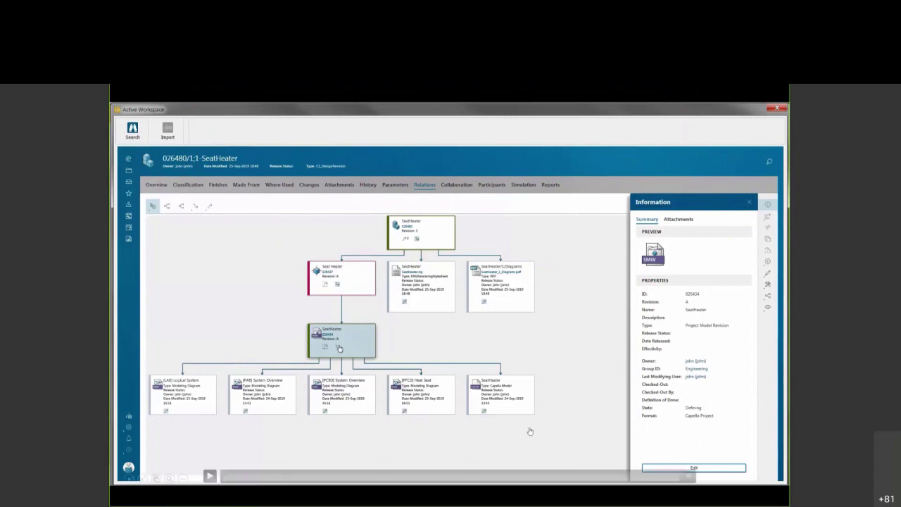
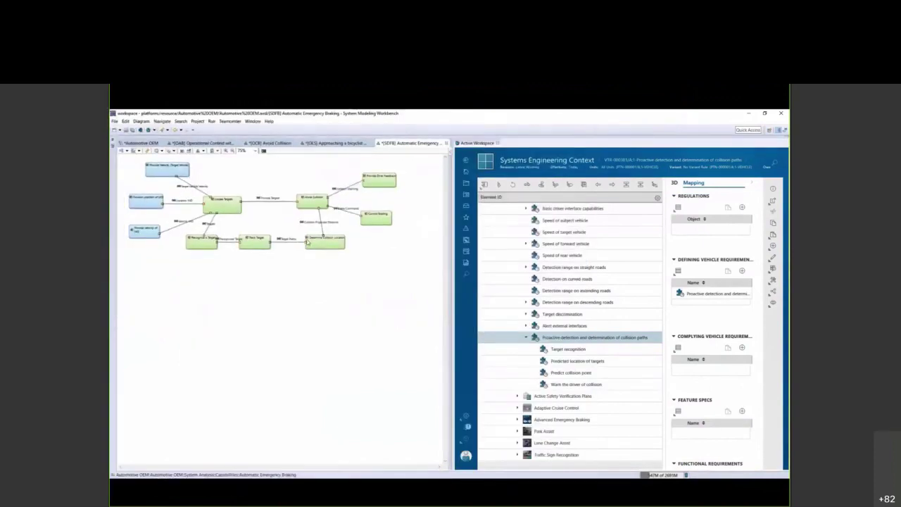
Add the Target recognition, Warn the driver of collision and Predict collision point requirements to the Automatic Emergency Braking diagram
left_click_drag(541, 350, 182, 282)
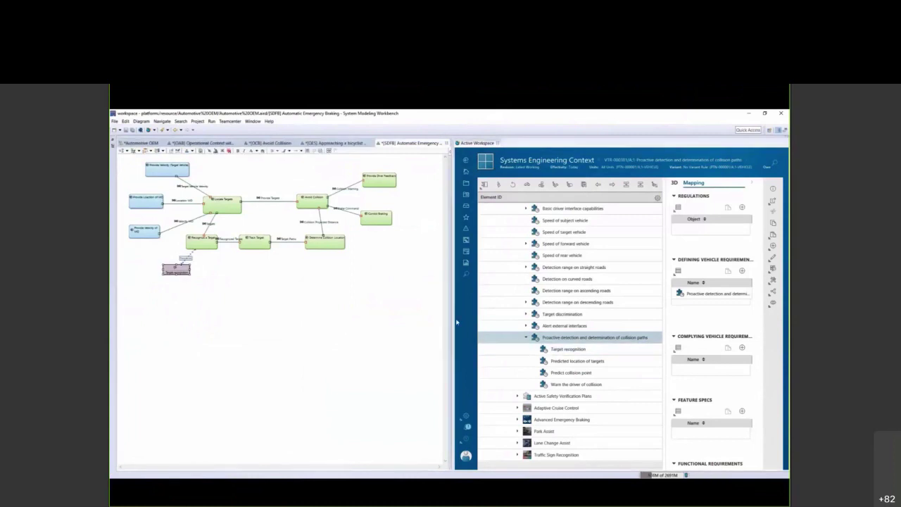
left_click_drag(570, 387, 289, 166)
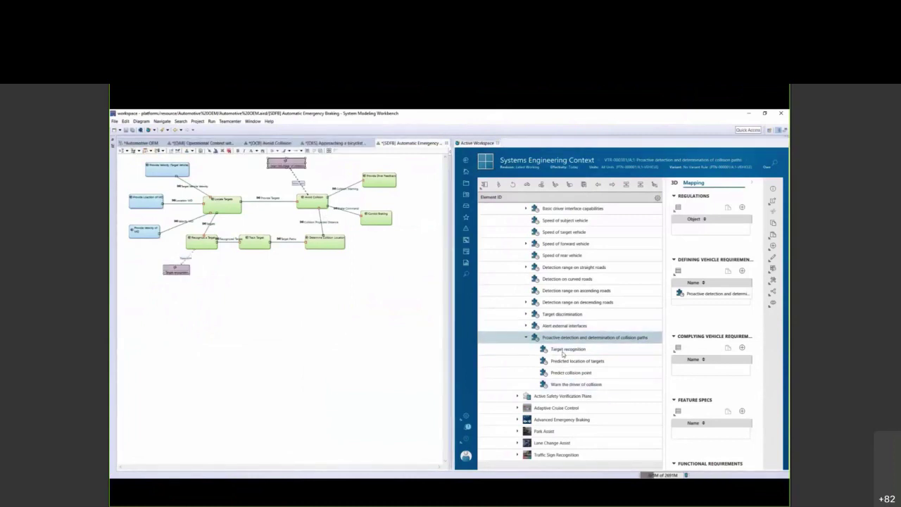
left_click_drag(571, 372, 357, 281)
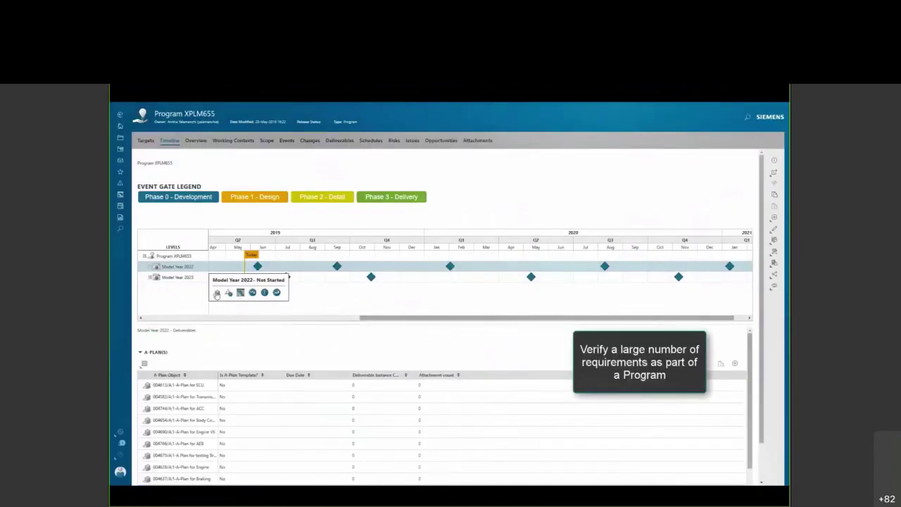
Show the deliverables of Model Year 2022 in the Program XPLM655 timeline
left_click(217, 294)
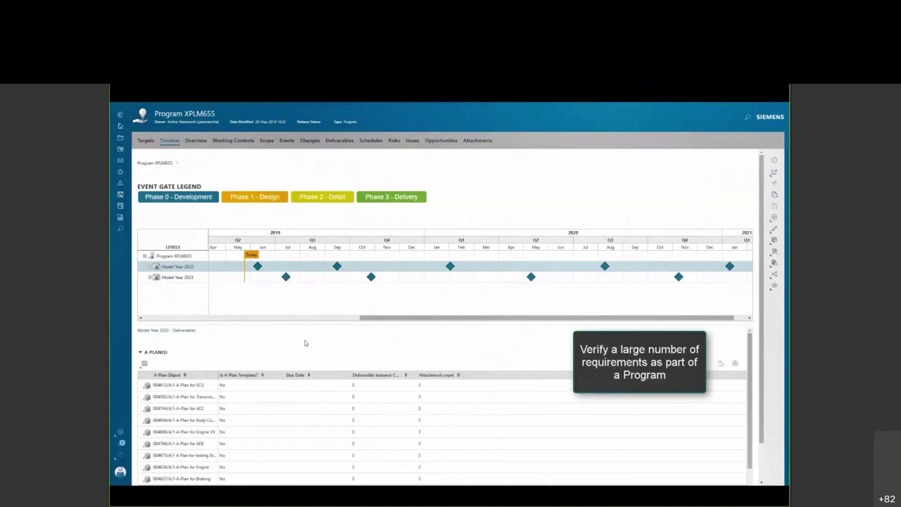
Widen the A-Plan Object column for Model Year 2022 and review the Alpha event's deliverables with the Object column widened
scroll(511, 356, "down", 2)
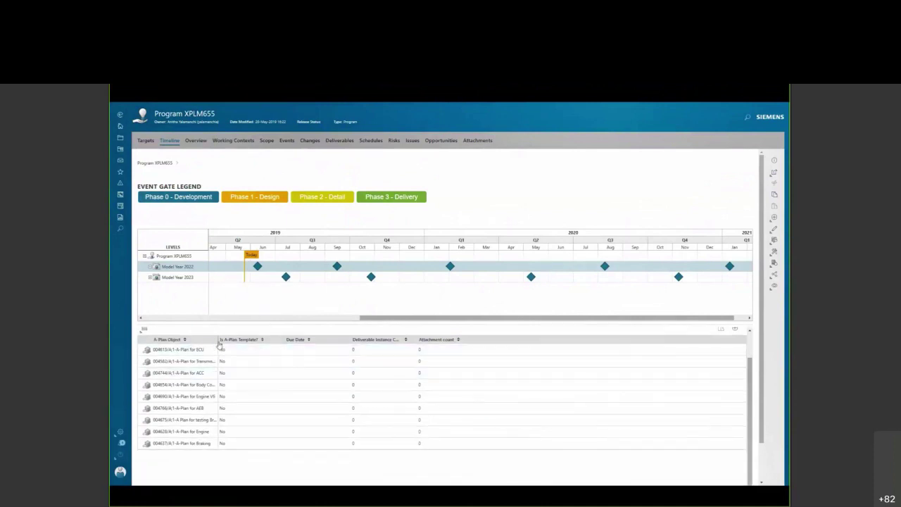
left_click_drag(218, 339, 243, 339)
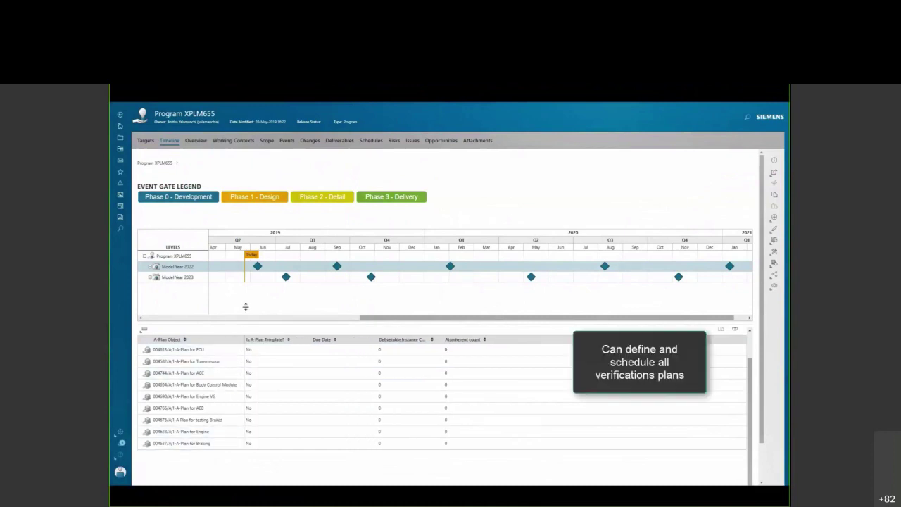
mouse_move(286, 277)
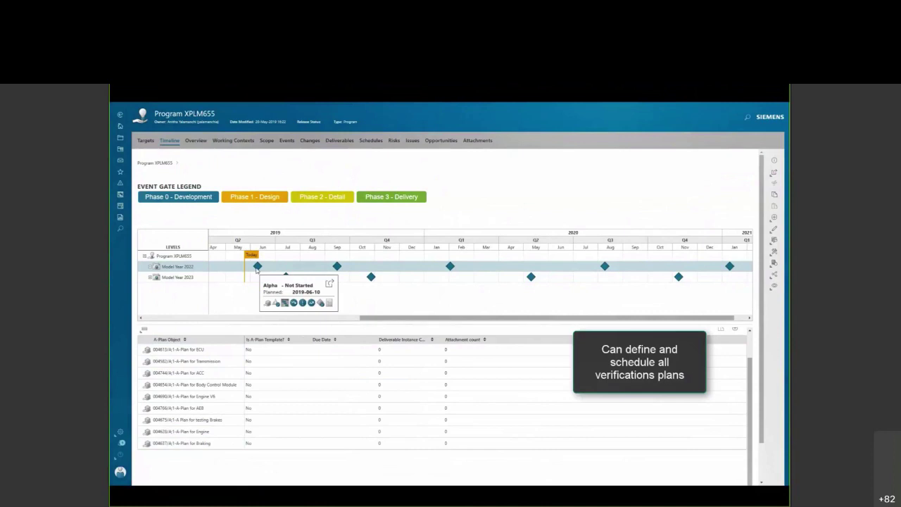
left_click(267, 303)
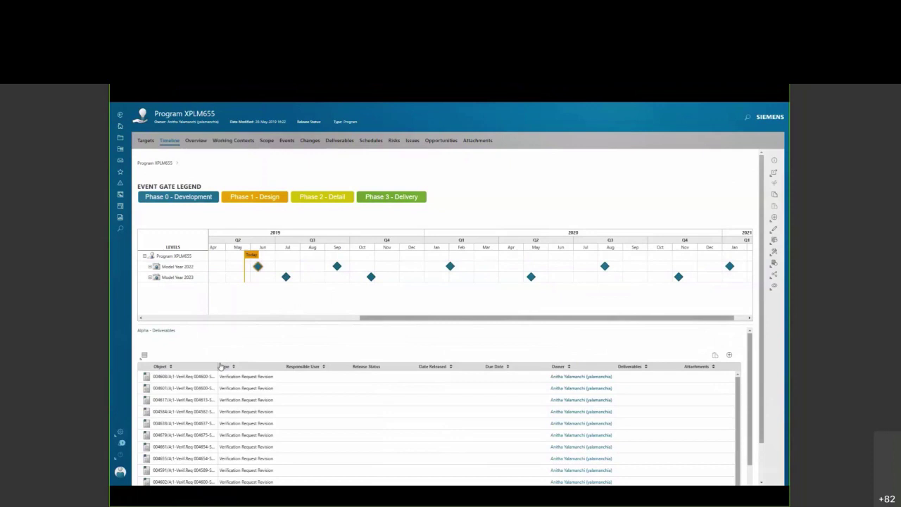
left_click_drag(219, 367, 307, 364)
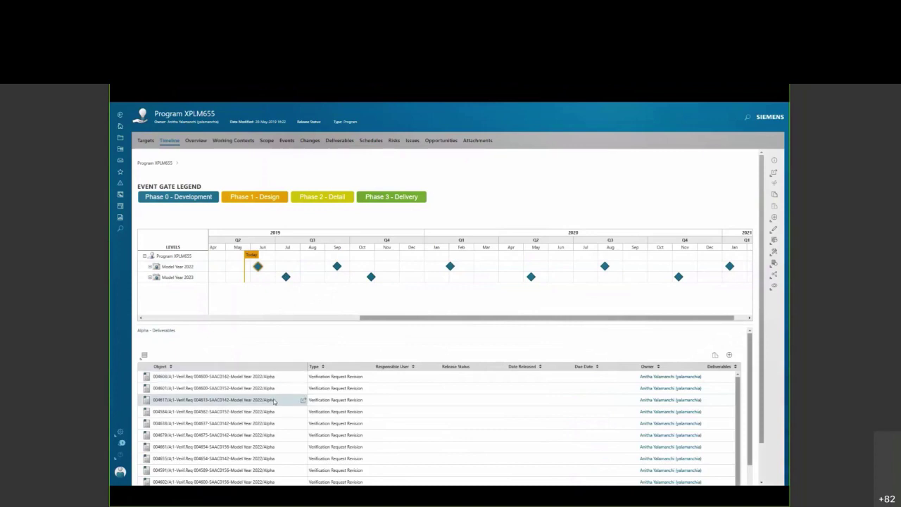
scroll(272, 419, "down", 5)
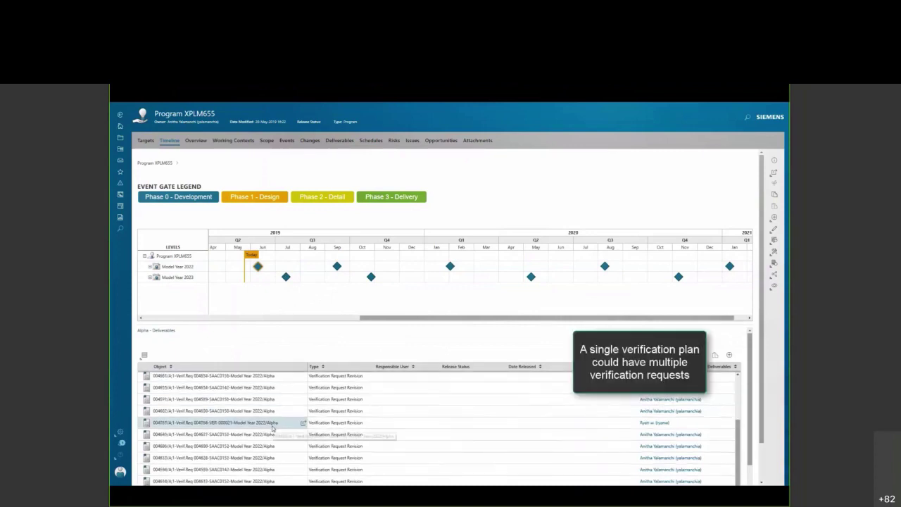
scroll(272, 428, "down", 1)
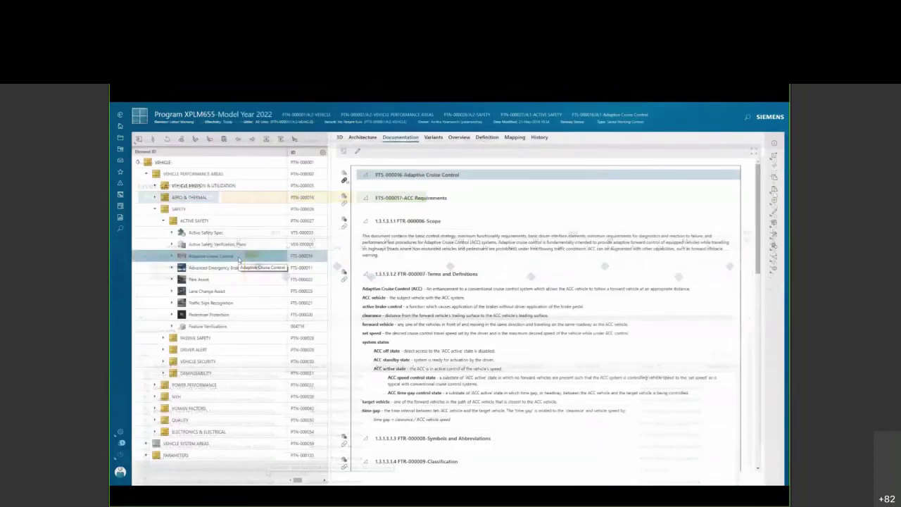
Review the Adaptive Cruise Control feature's definition and mapping, and select its Approaching a pedestrian verification
left_click(486, 138)
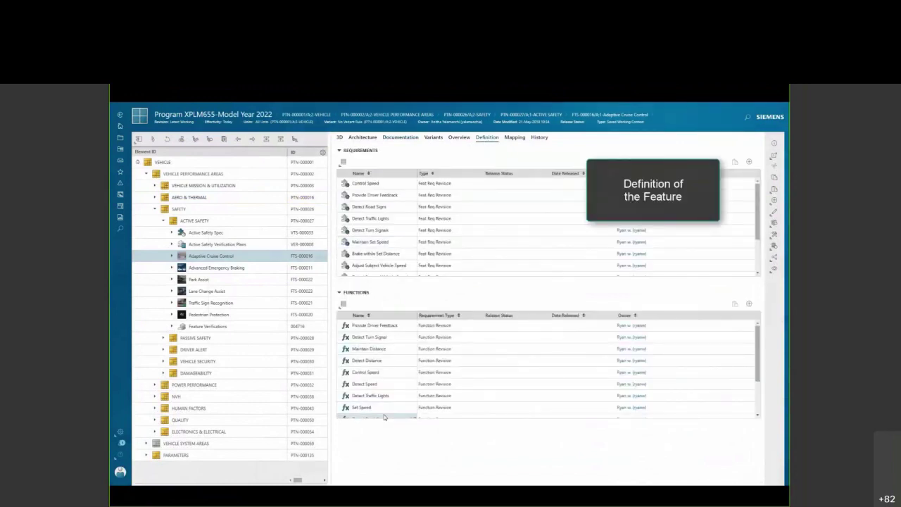
left_click(512, 138)
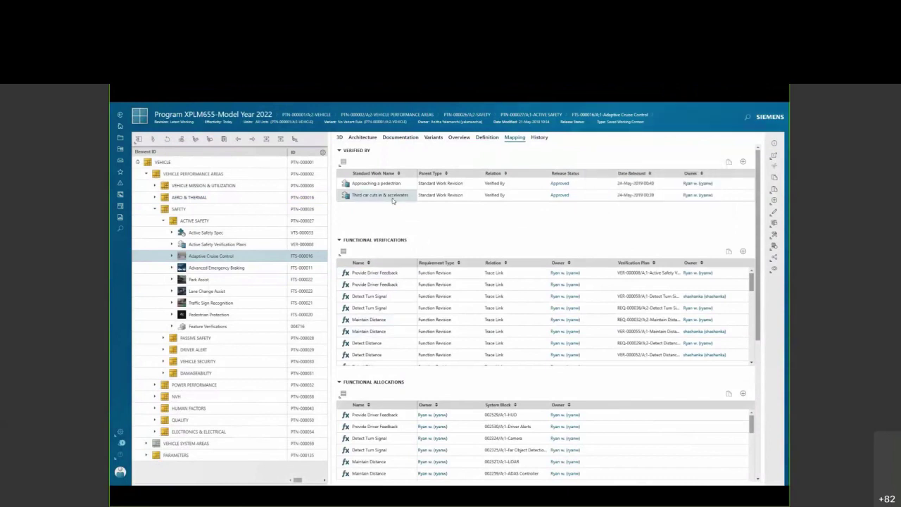
left_click(393, 185)
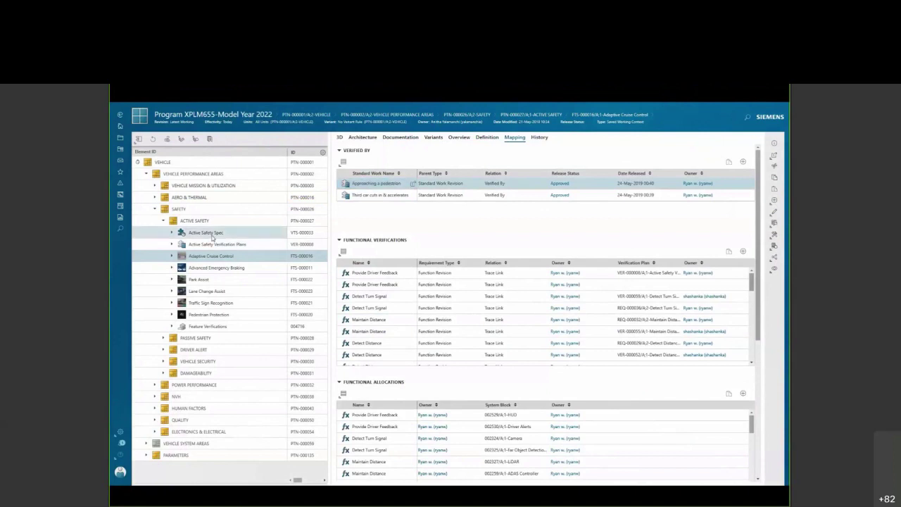
View the minimum, goal and maximum input values of Approaching a pedestrian under Active Safety Verification Plans, Pre-Braking, Urban Traffic
left_click(172, 245)
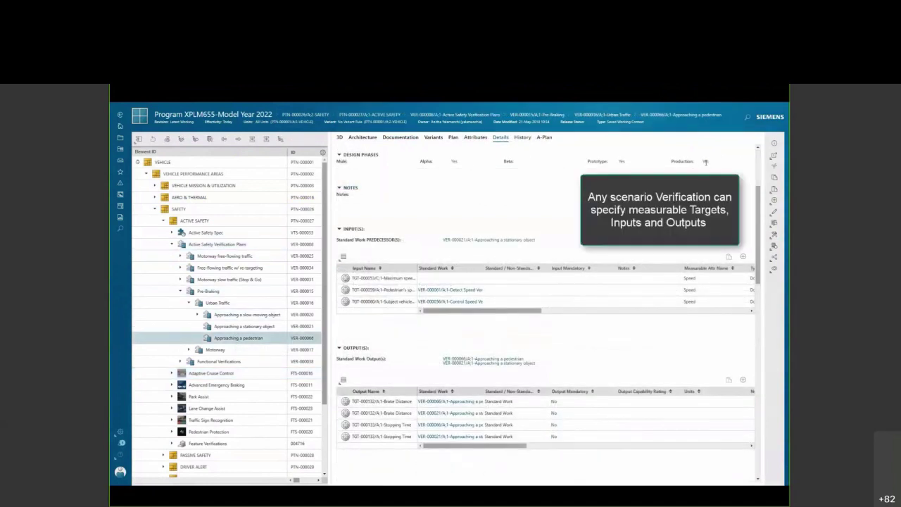
left_click_drag(438, 268, 452, 268)
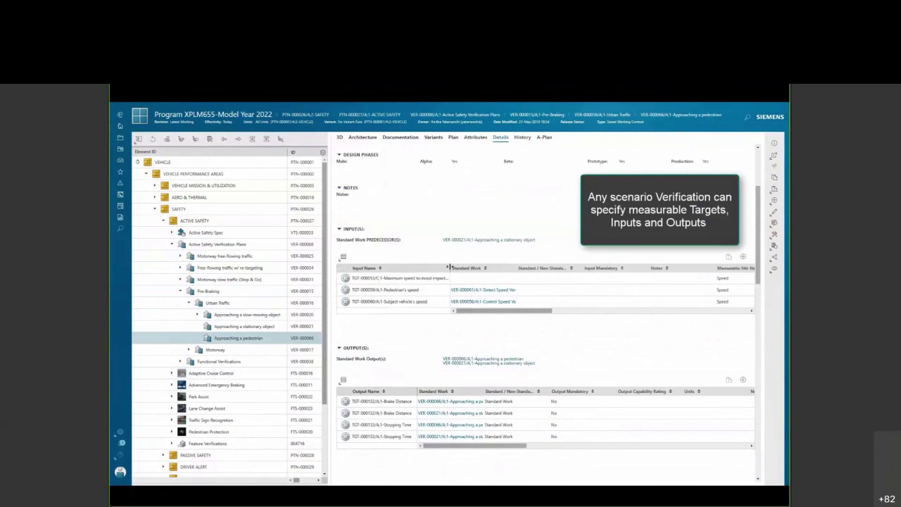
left_click_drag(454, 311, 554, 314)
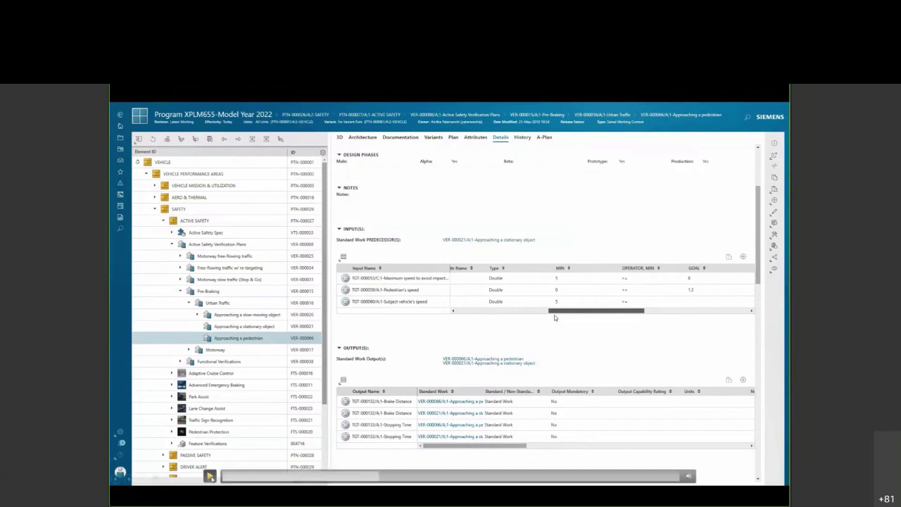
left_click_drag(562, 319, 580, 320)
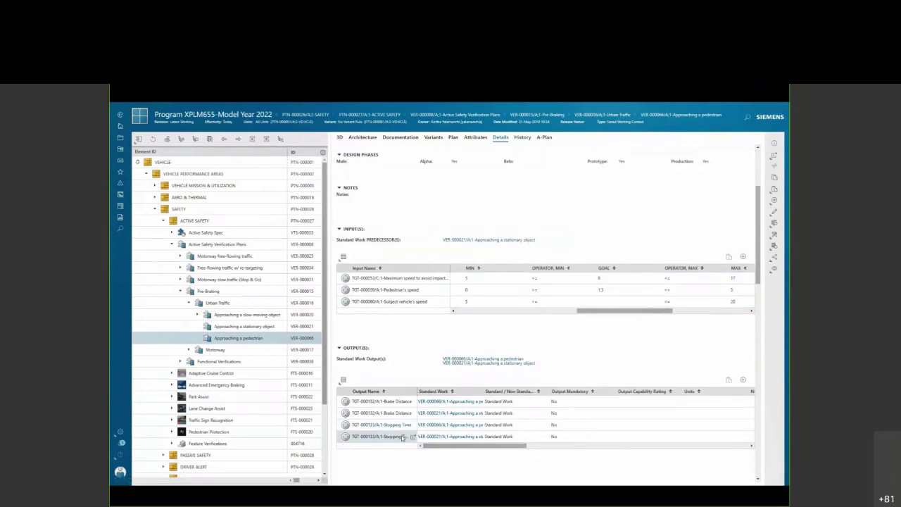
Examine the outputs, vehicle requirements and functional requirements in the Approaching a pedestrian verification's details
scroll(415, 451, "down", 2)
scroll(420, 453, "down", 5)
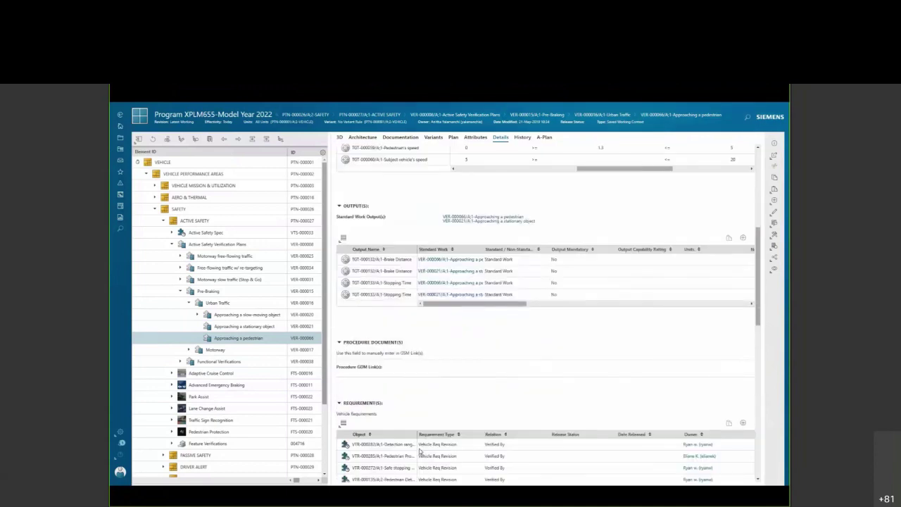
scroll(420, 452, "down", 2)
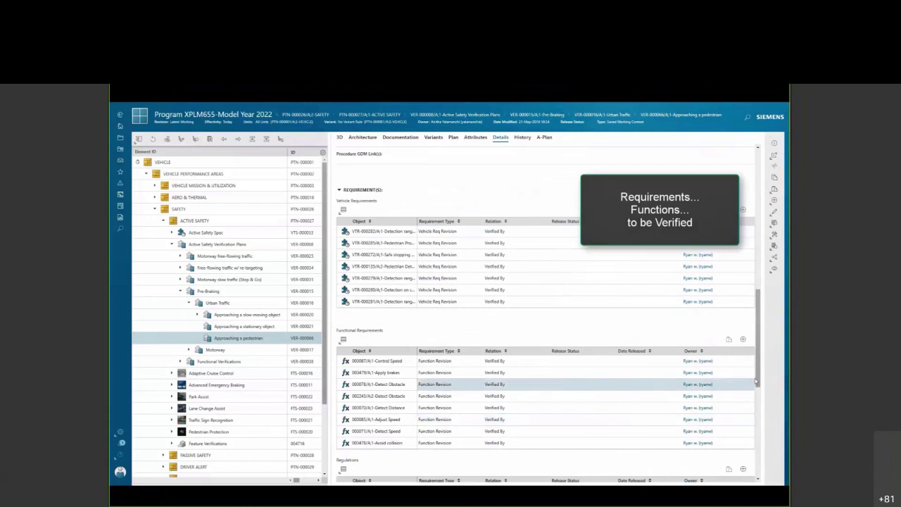
left_click_drag(759, 381, 757, 445)
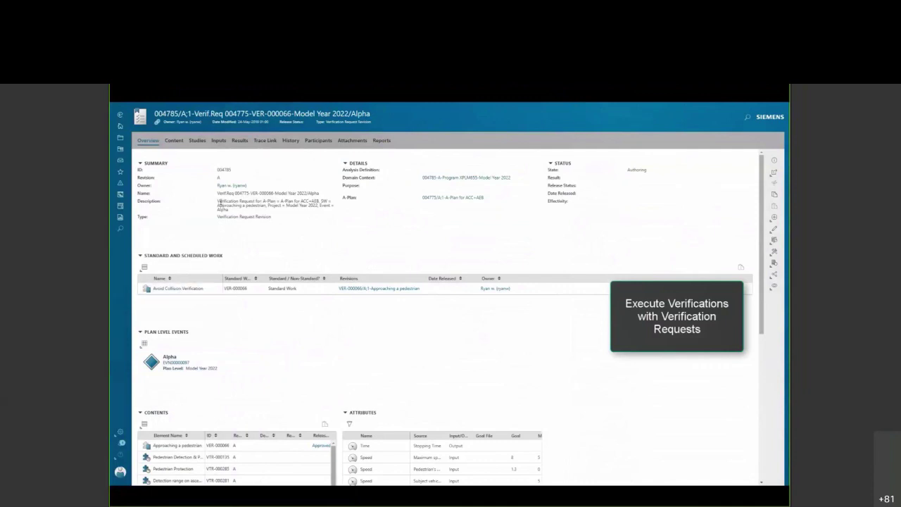
Review the description, input attributes and expected results of the Model Year 2022/Alpha verification request for Approaching a pedestrian
triple_click(222, 202)
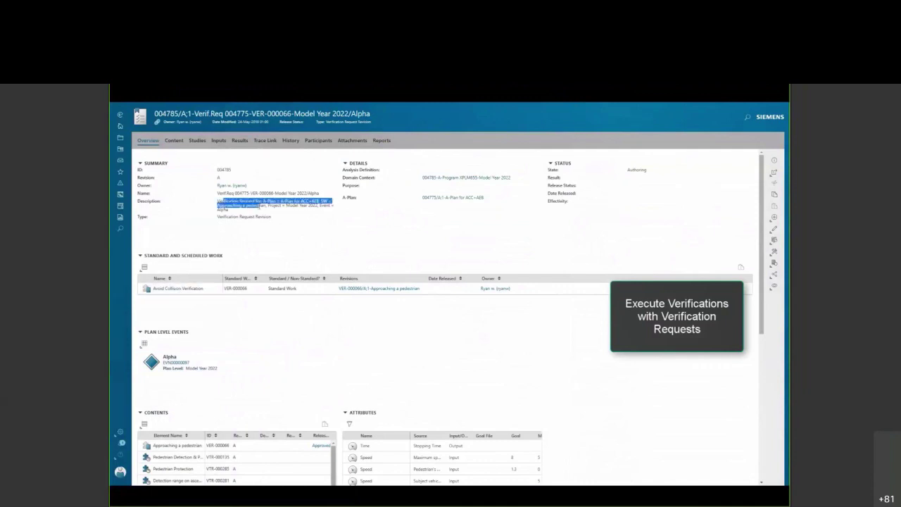
left_click(219, 141)
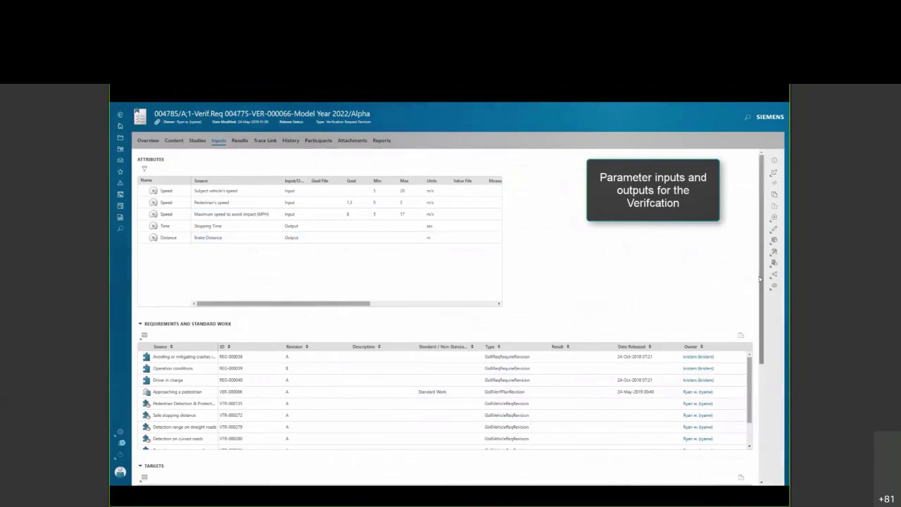
scroll(757, 288, "down", 1)
mouse_move(757, 288)
left_mouse_down()
mouse_move(759, 331)
mouse_move(760, 276)
left_mouse_up()
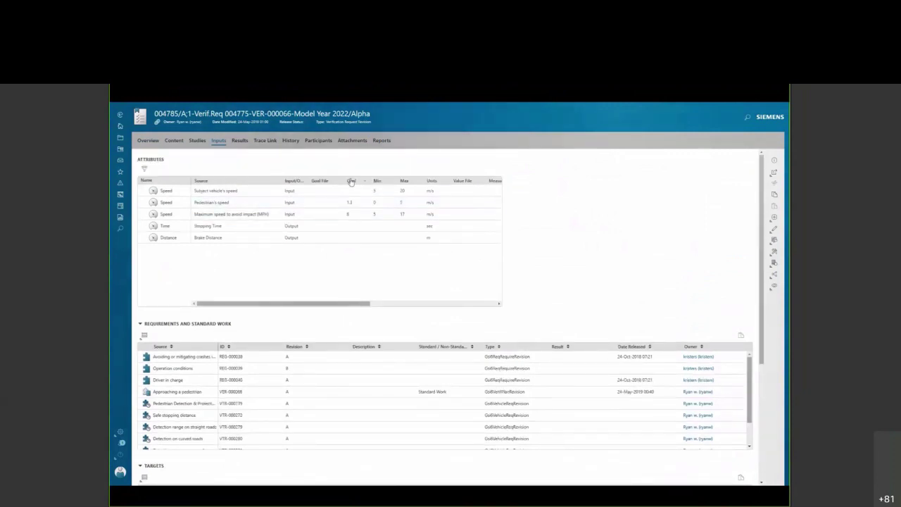
left_click(240, 141)
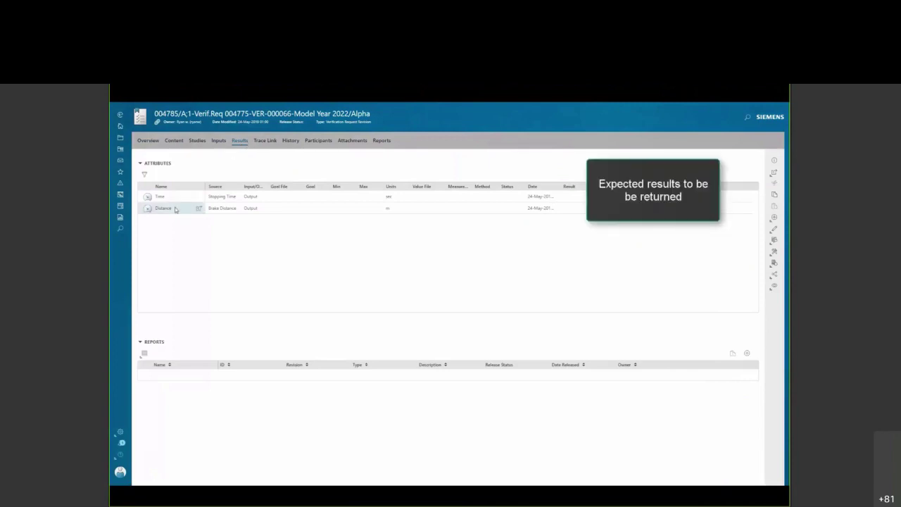
Create a study named Parameter Set 1 in the verification request, populated from the verification request itself
left_click(195, 142)
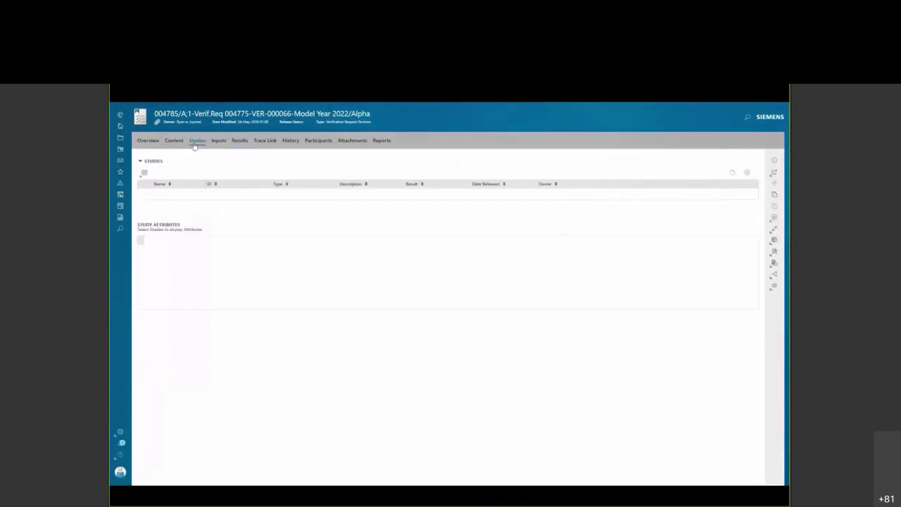
left_click(747, 172)
left_click(682, 253)
type("Parameter SS")
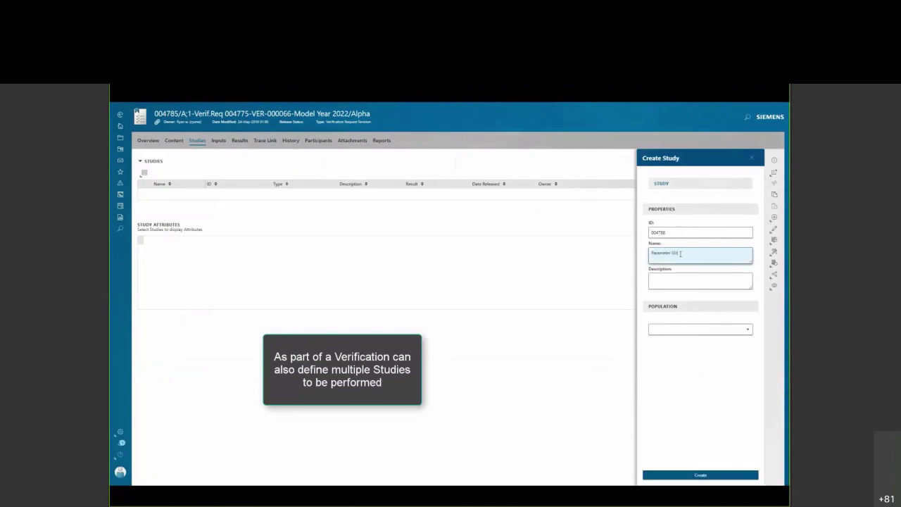
type("t")
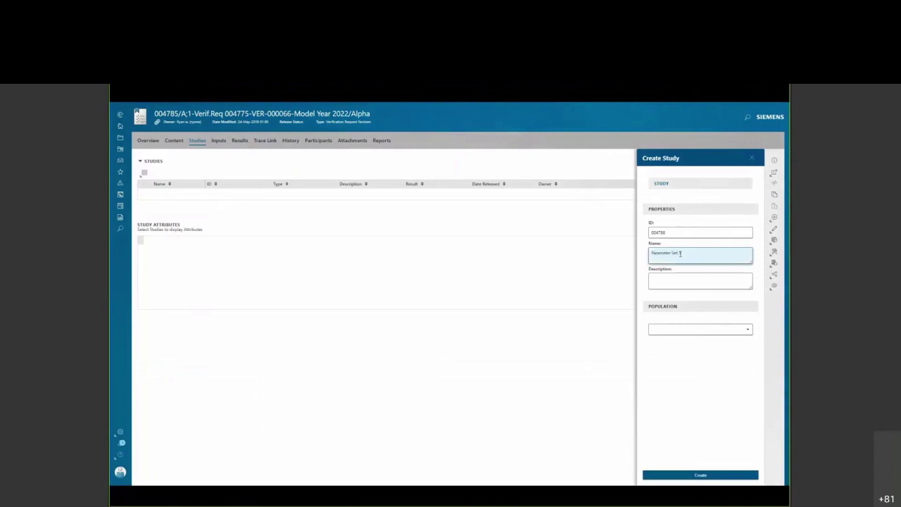
type(" 1")
left_click(685, 328)
left_click(686, 354)
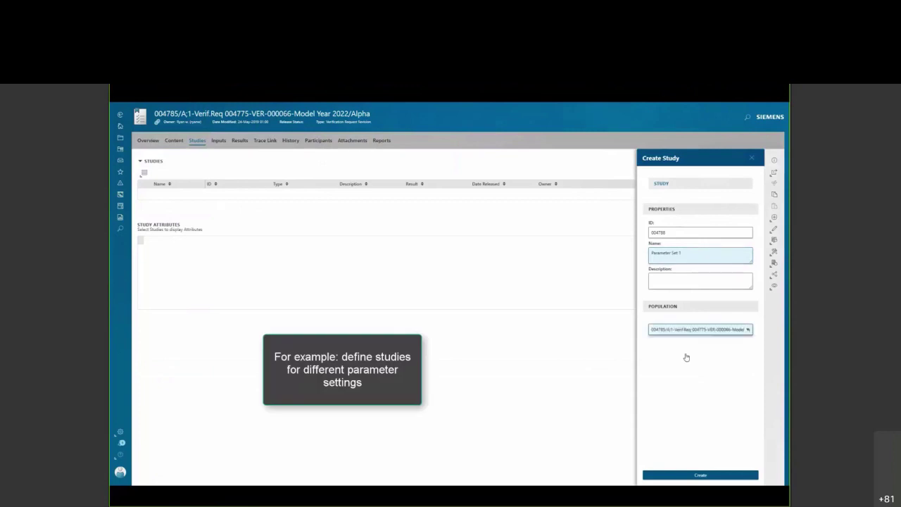
left_click(700, 476)
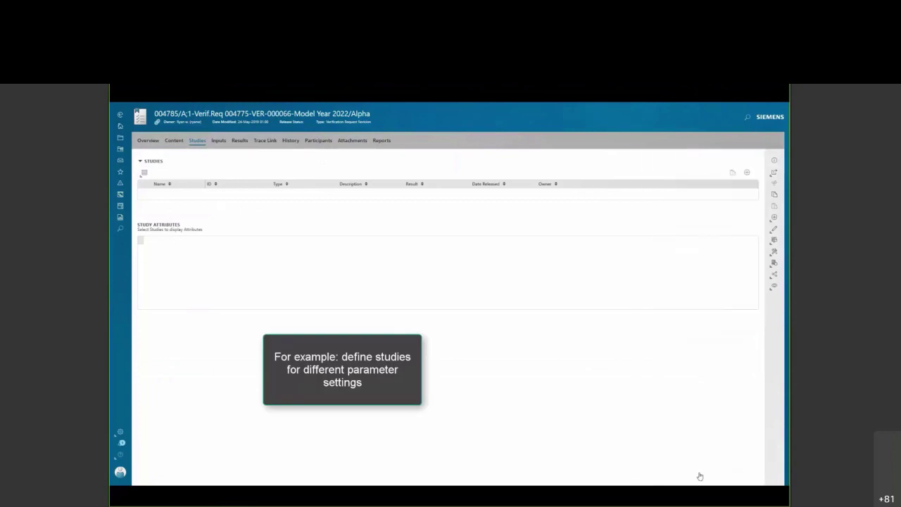
Create a second study named Parameter Set 2, also populated from the verification request
left_click(747, 171)
left_click(685, 251)
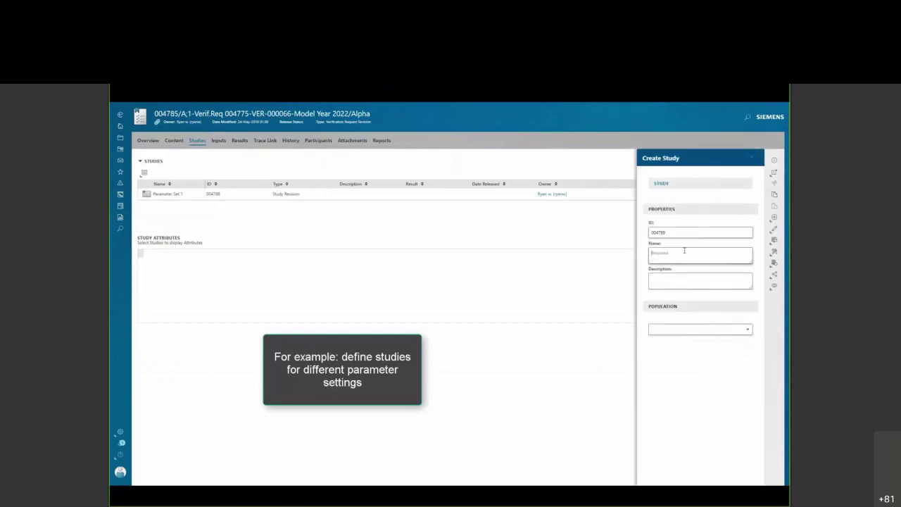
type("Parameter")
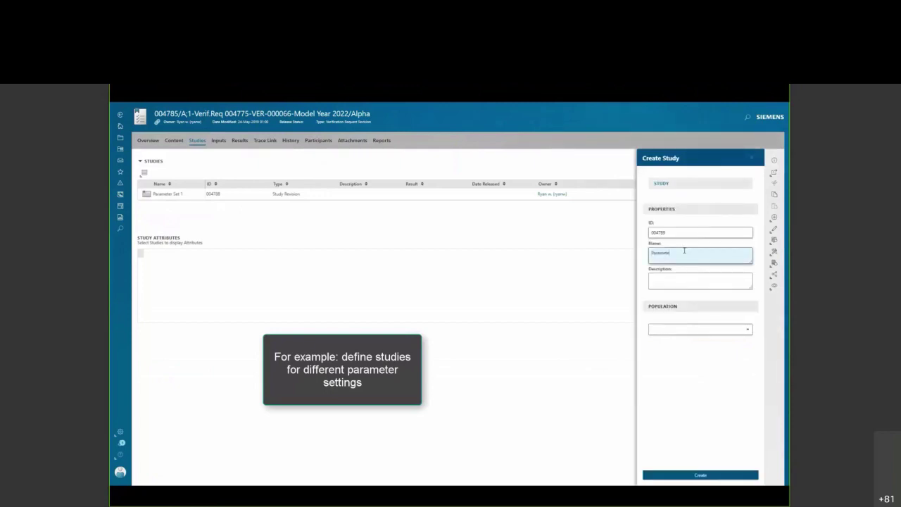
type(" Set 2")
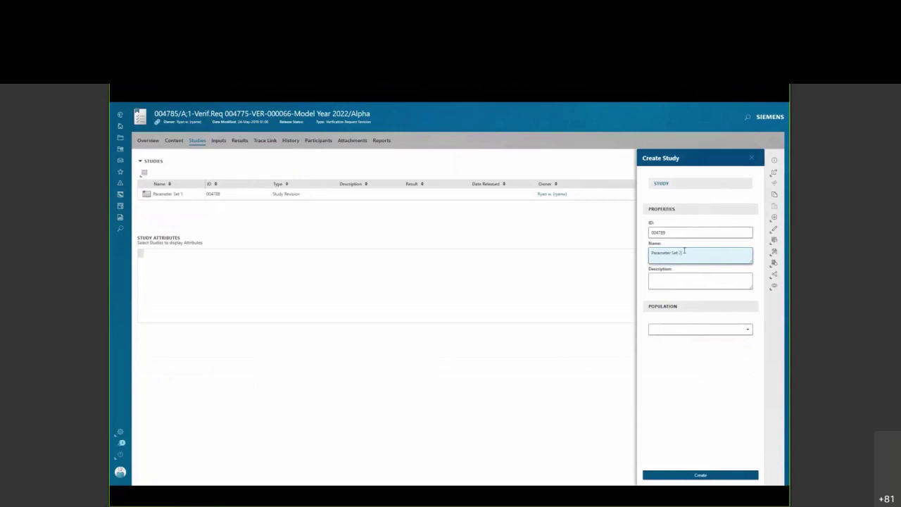
left_click(694, 329)
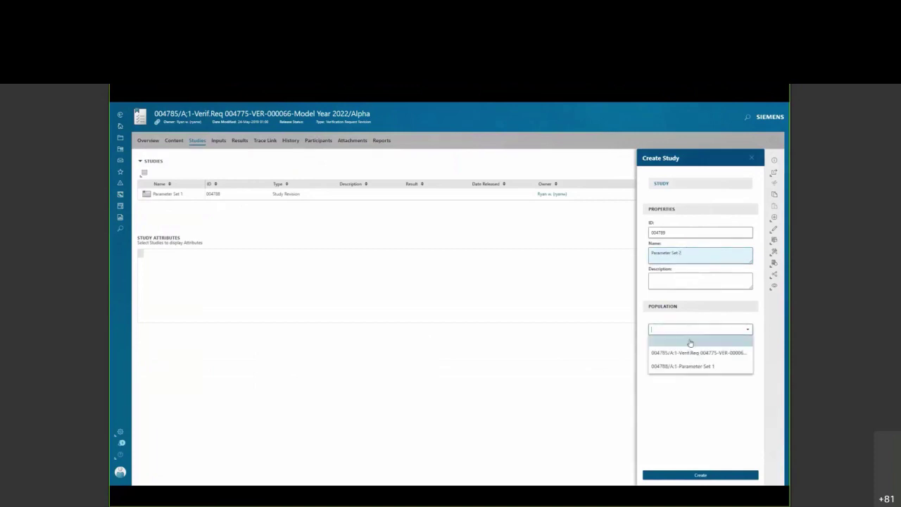
left_click(688, 353)
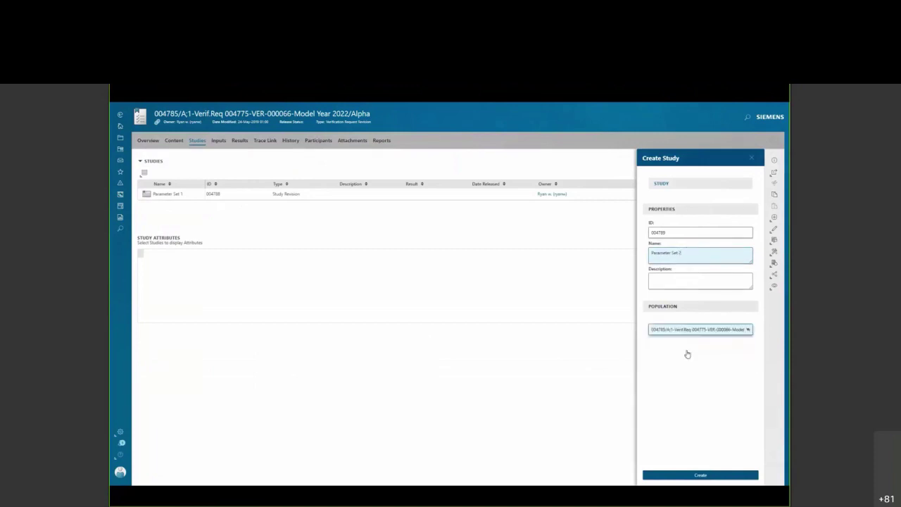
left_click(701, 475)
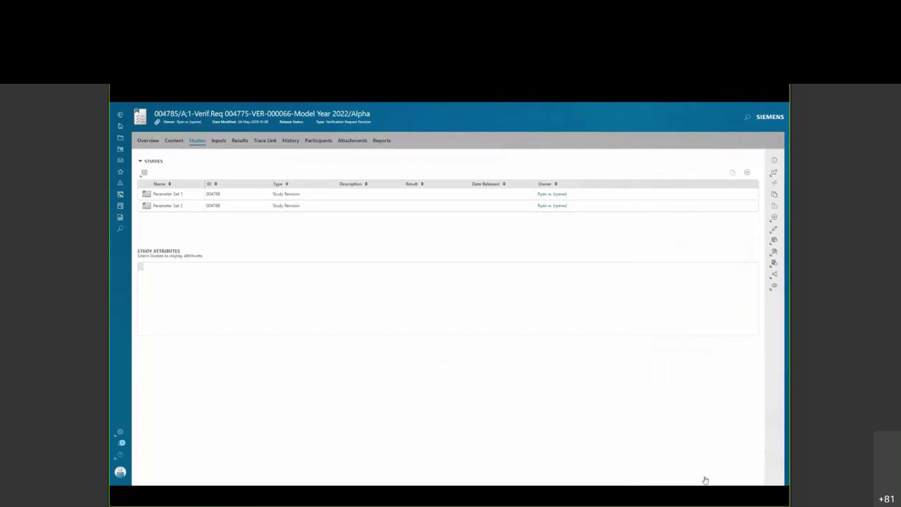
Show the study attributes of Parameter Set 1 and widen the Source and Study columns
left_click(181, 197)
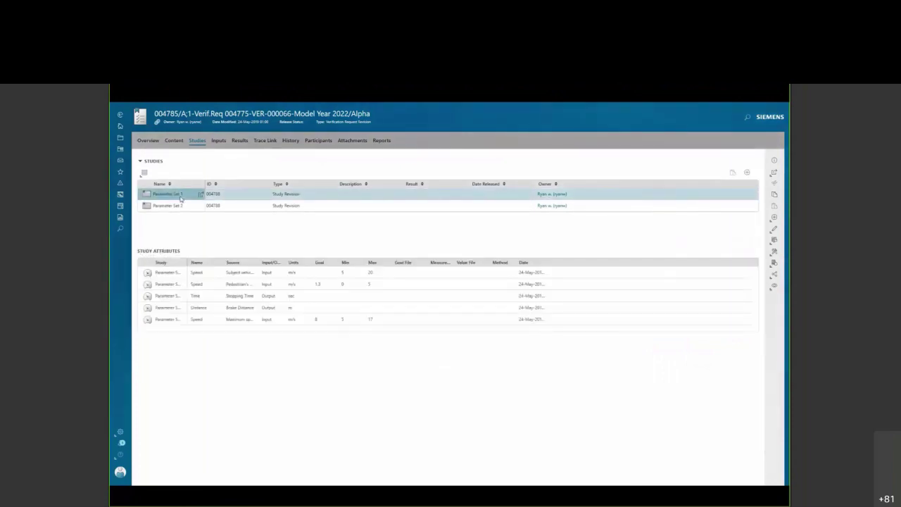
left_click_drag(266, 265, 286, 263)
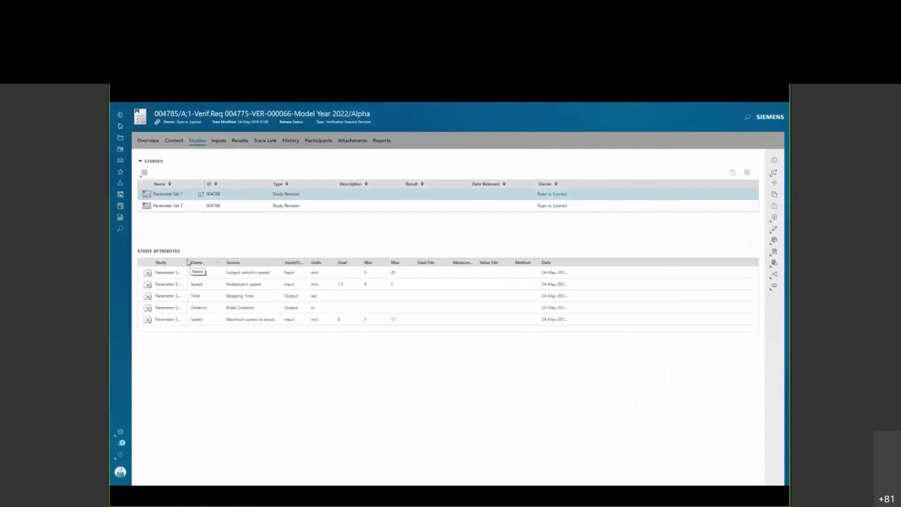
left_click_drag(187, 262, 200, 262)
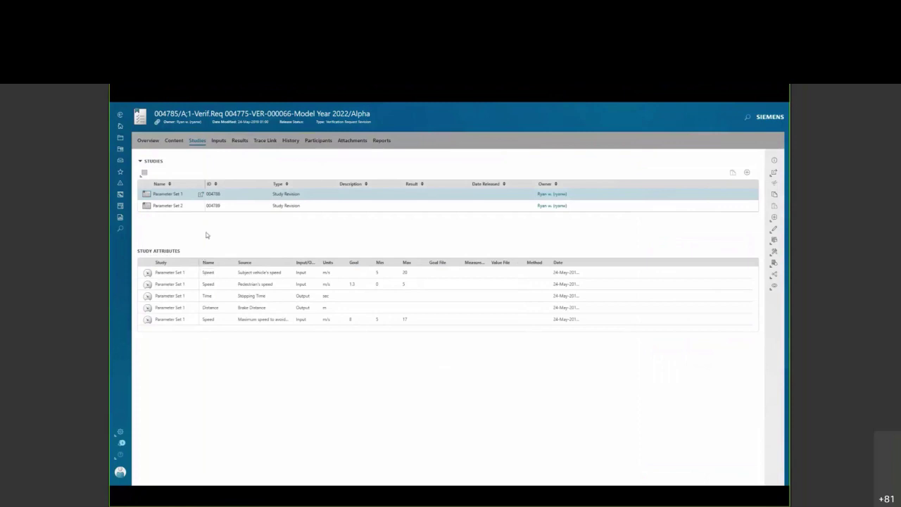
Submit the Model Year 2022/Alpha verification request to a workflow based on the 1 Program Activity template
left_click(207, 235)
left_click(148, 141)
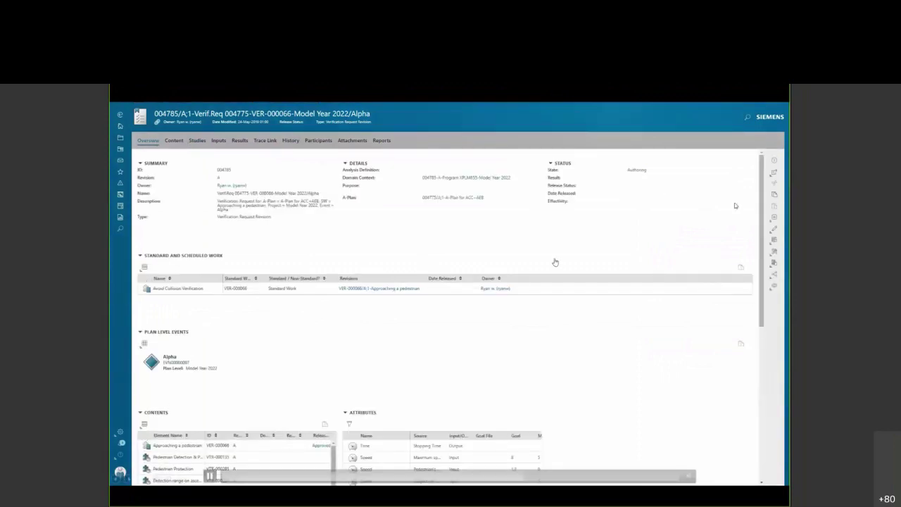
left_click(773, 253)
left_click(741, 262)
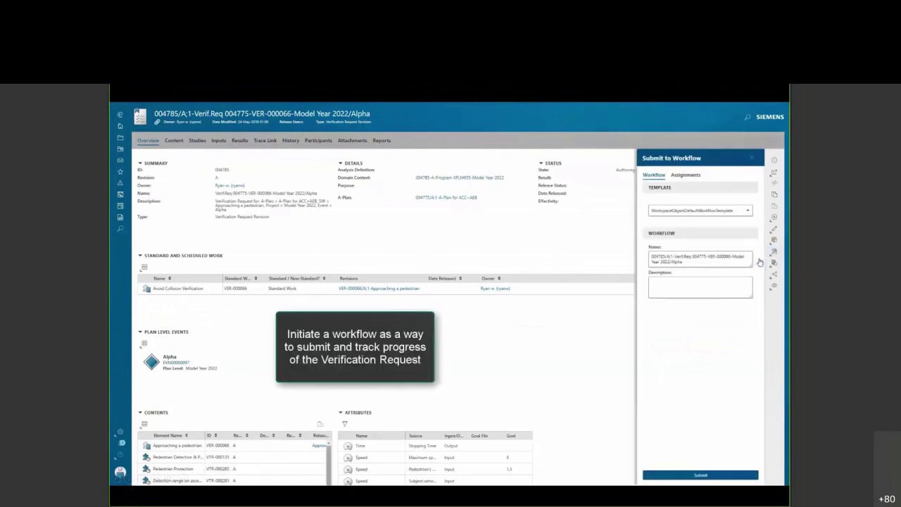
left_click(697, 211)
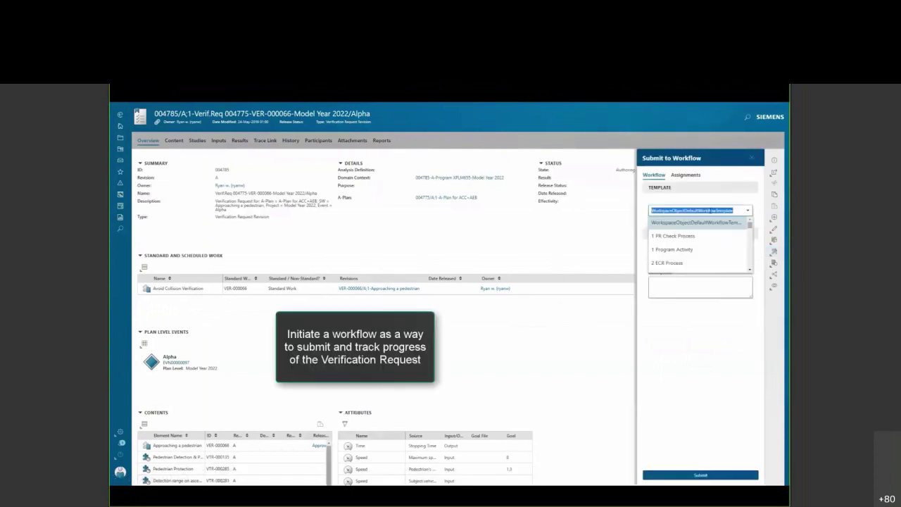
left_click(682, 249)
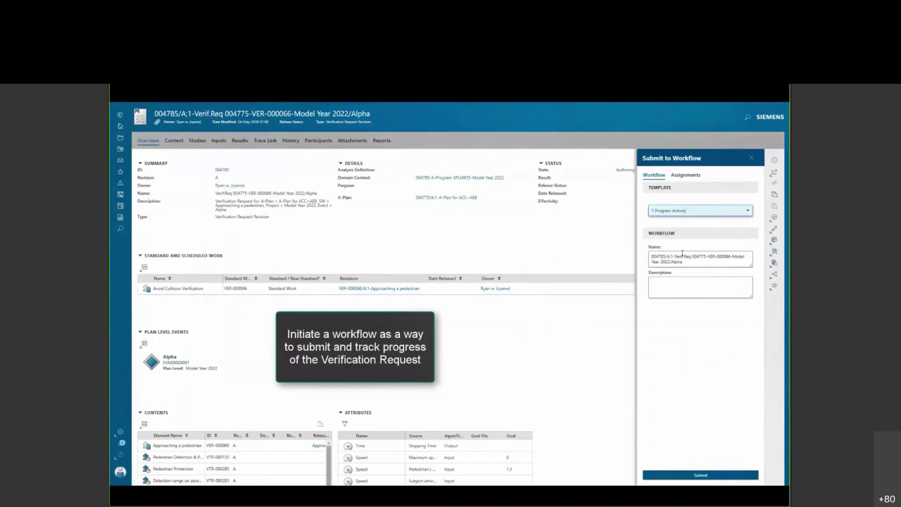
left_click(696, 476)
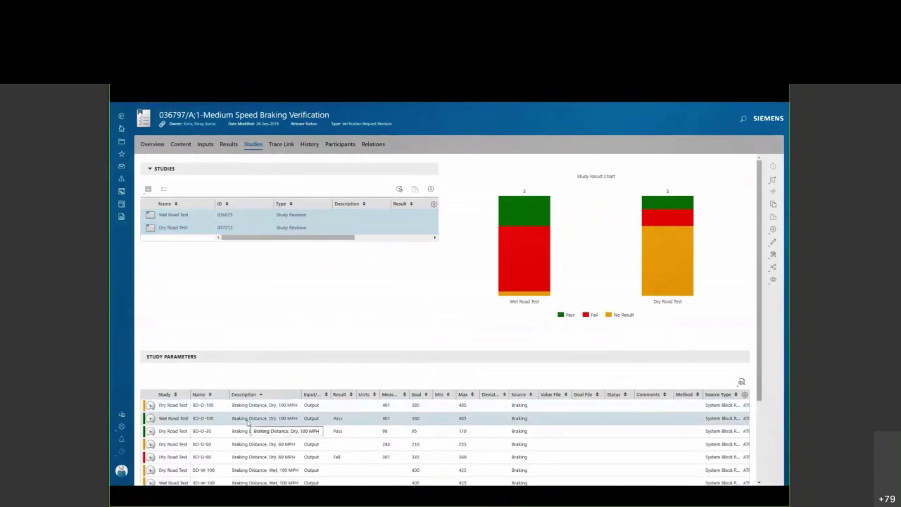
Filter the study parameters by the result chart's Wet Road Test Fail, Dry Road Test No Result and Wet Road Test Pass segments in turn
left_click(521, 262)
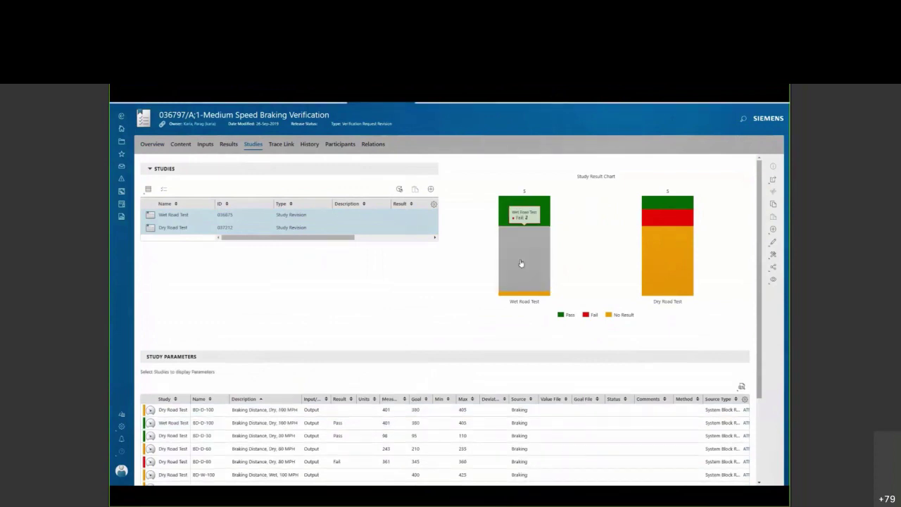
left_click(670, 256)
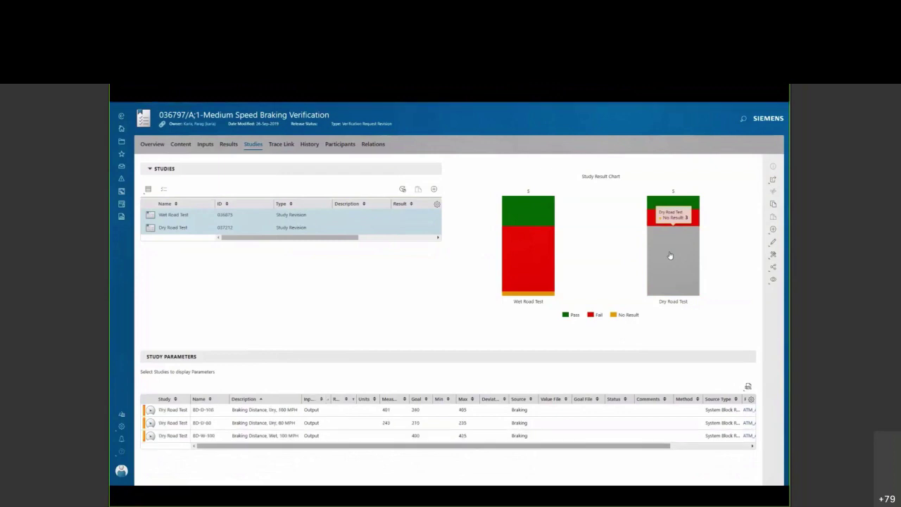
left_click(541, 219)
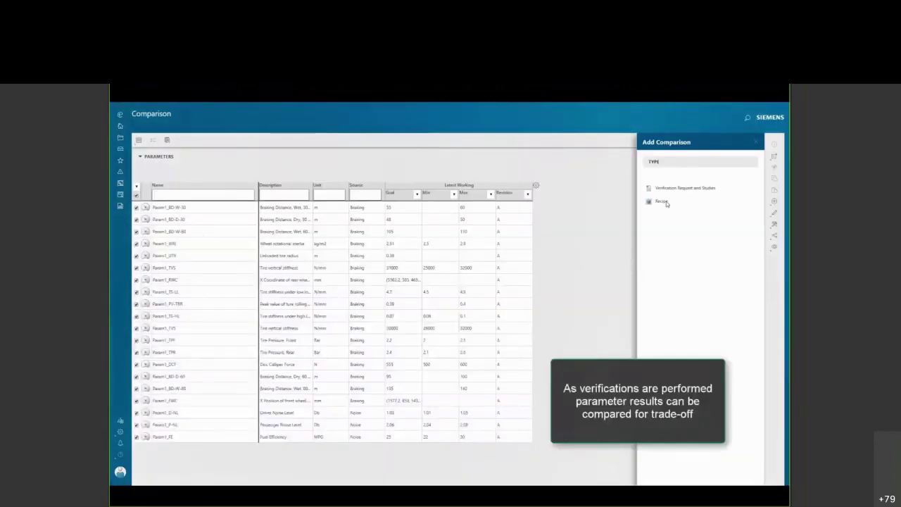
Add verification requests VR1 and VR2 to the parameter comparison
left_click(670, 192)
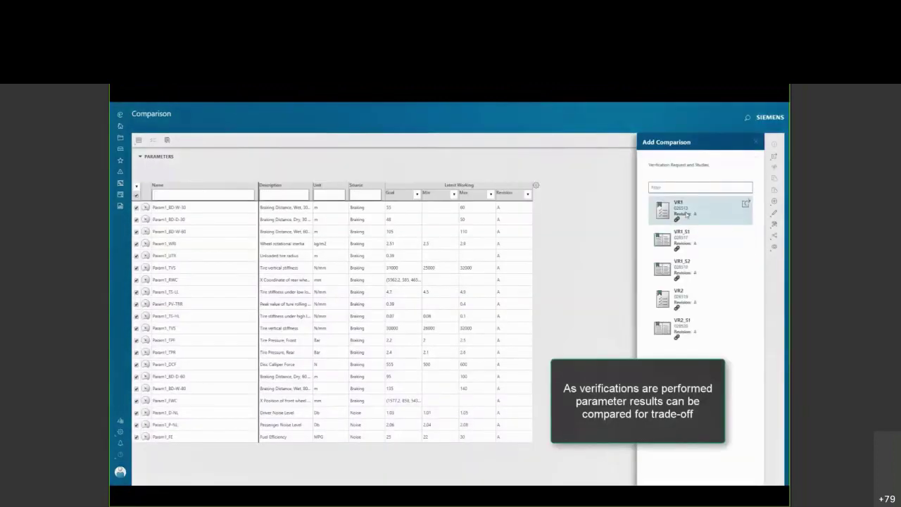
left_click(679, 296, "ctrl")
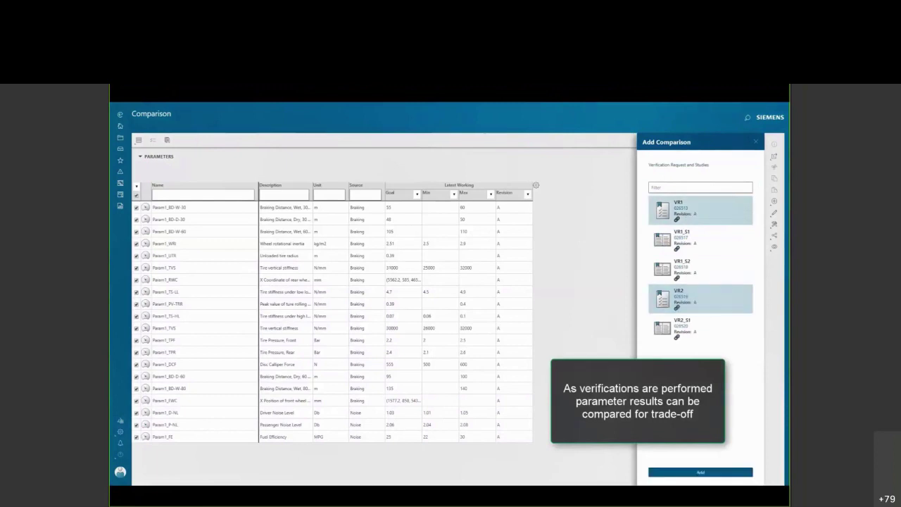
left_click(695, 473)
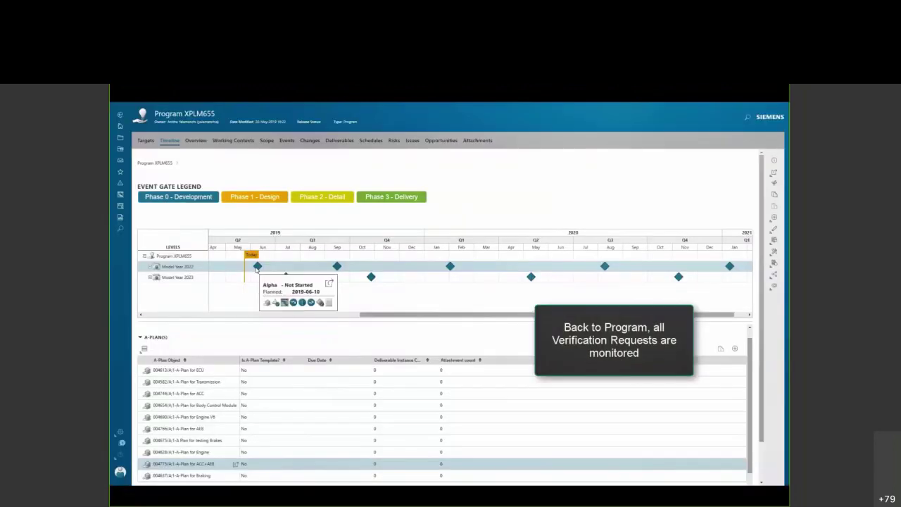
Show the related items of the Model Year 2022 Alpha event on the Program XPLM655 timeline
left_click(266, 303)
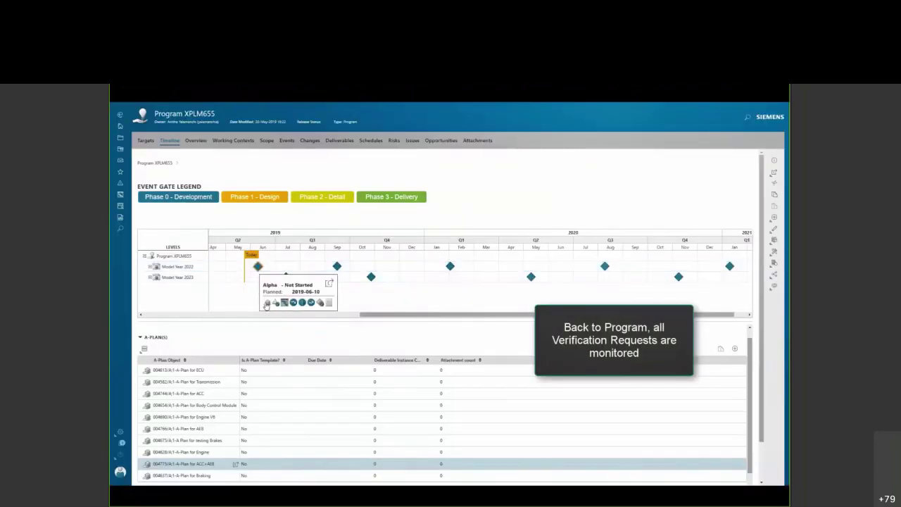